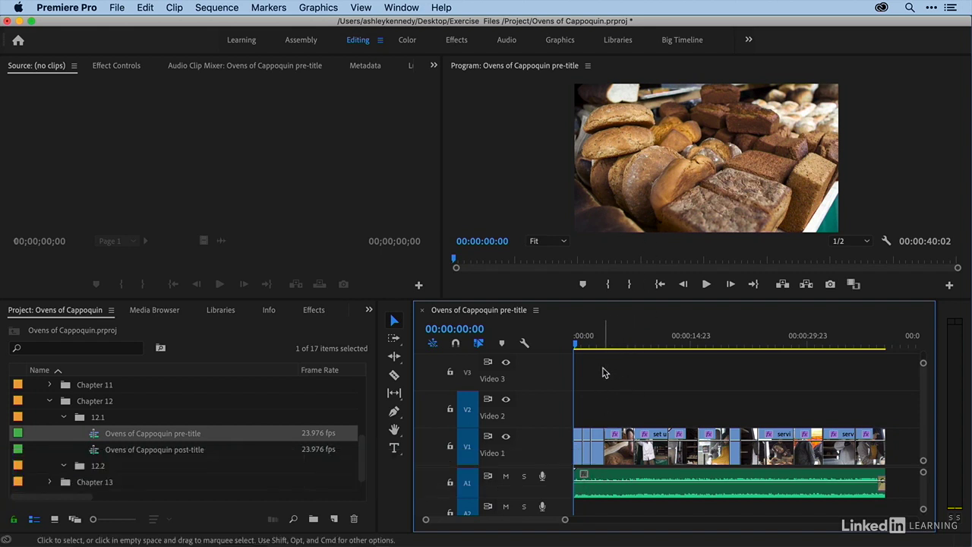
{"action": "left_click", "coordinate": [323, 7]}
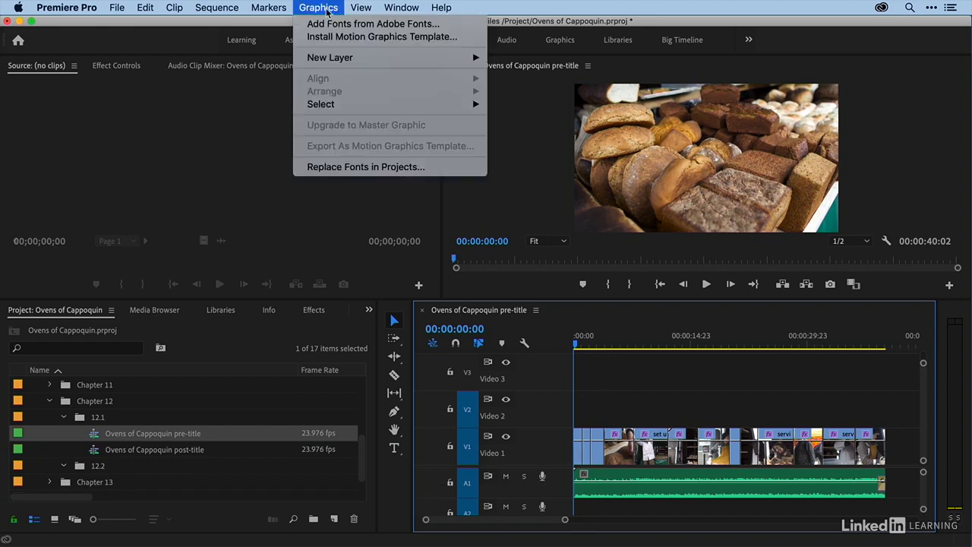
{"action": "mouse_move", "coordinate": [335, 59]}
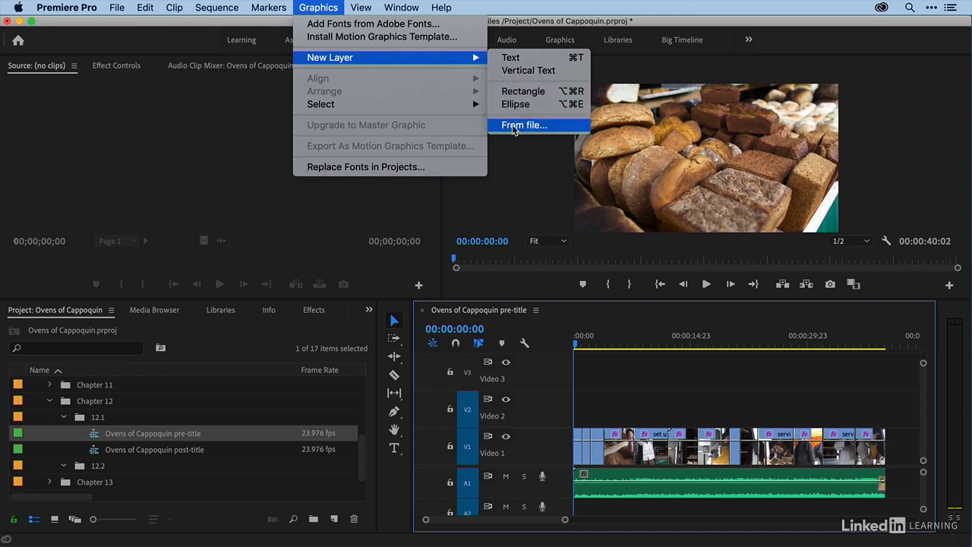
{"action": "left_click", "coordinate": [334, 9]}
{"action": "left_click", "coordinate": [108, 144]}
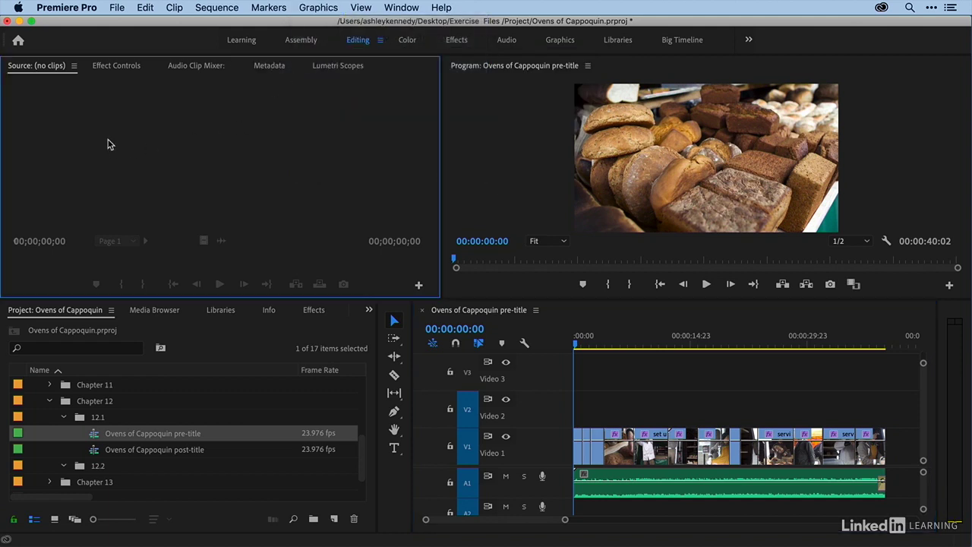
{"action": "left_click", "coordinate": [314, 8]}
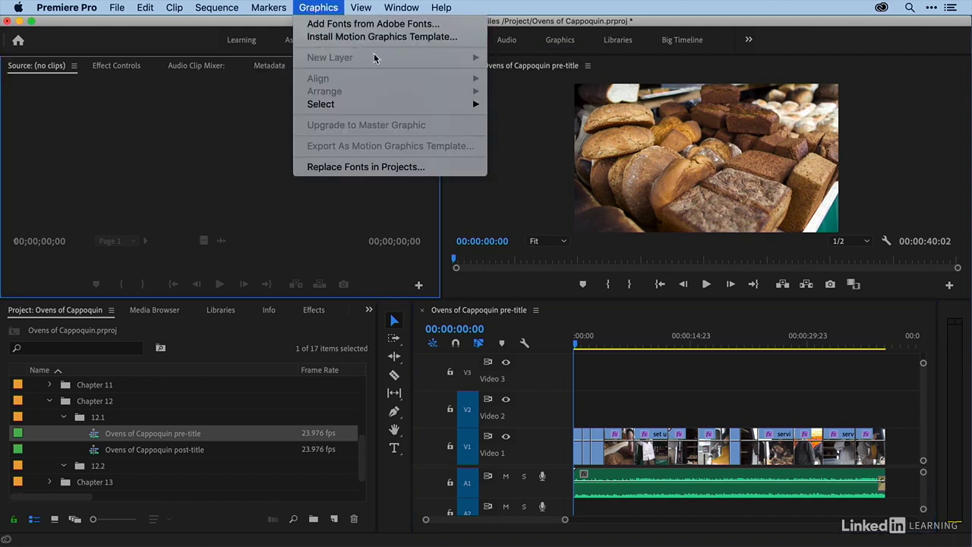
{"action": "left_click", "coordinate": [319, 7]}
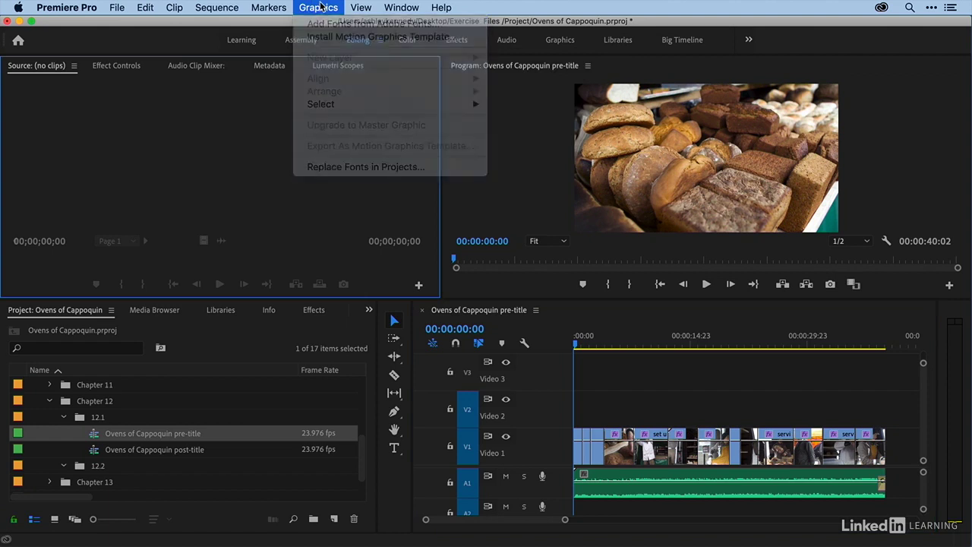
- Add a new horizontal text layer at the start of the pre-title sequence
{"action": "left_click", "coordinate": [596, 317]}
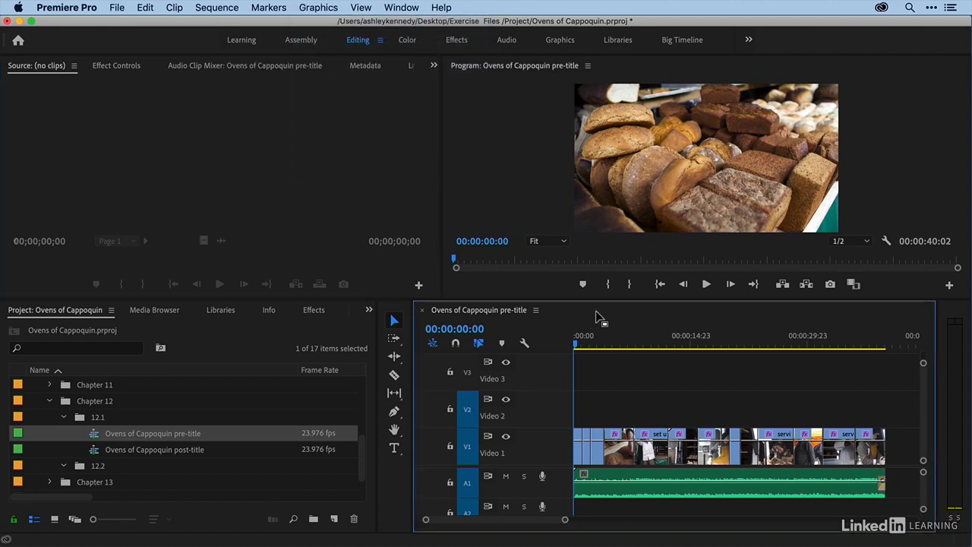
{"action": "left_click", "coordinate": [311, 7]}
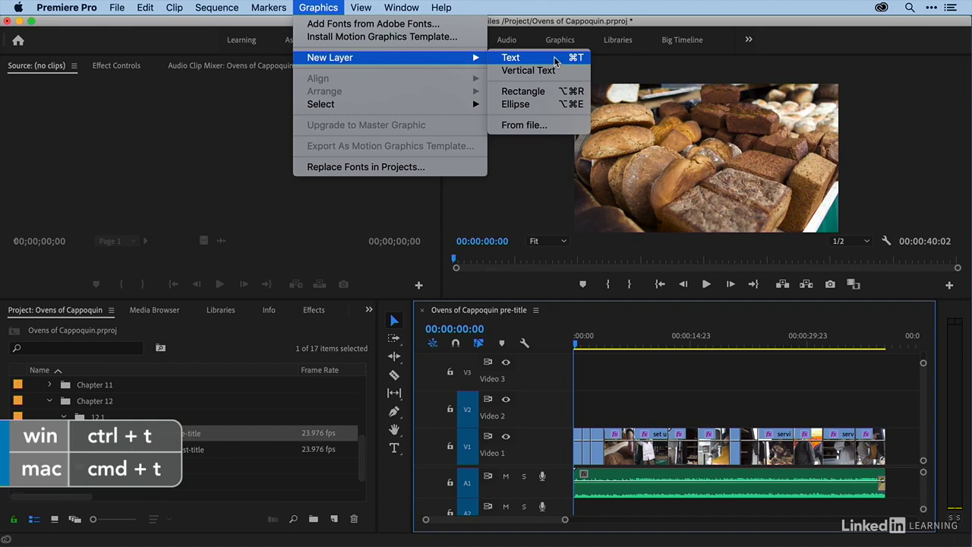
{"action": "left_click", "coordinate": [555, 61]}
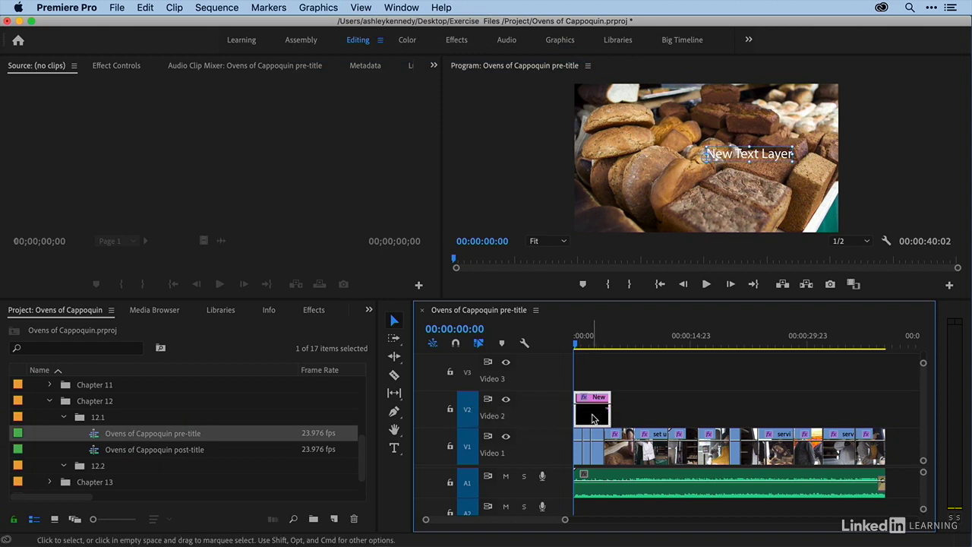
- Display the new text layer's effect properties with its Source Text settings expanded and Transform collapsed
{"action": "left_click", "coordinate": [114, 66]}
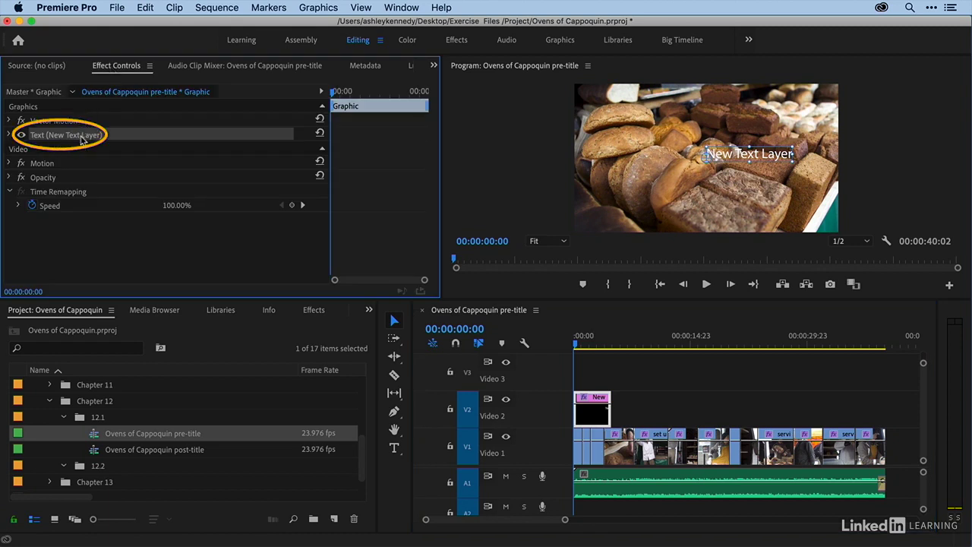
{"action": "left_click", "coordinate": [9, 135]}
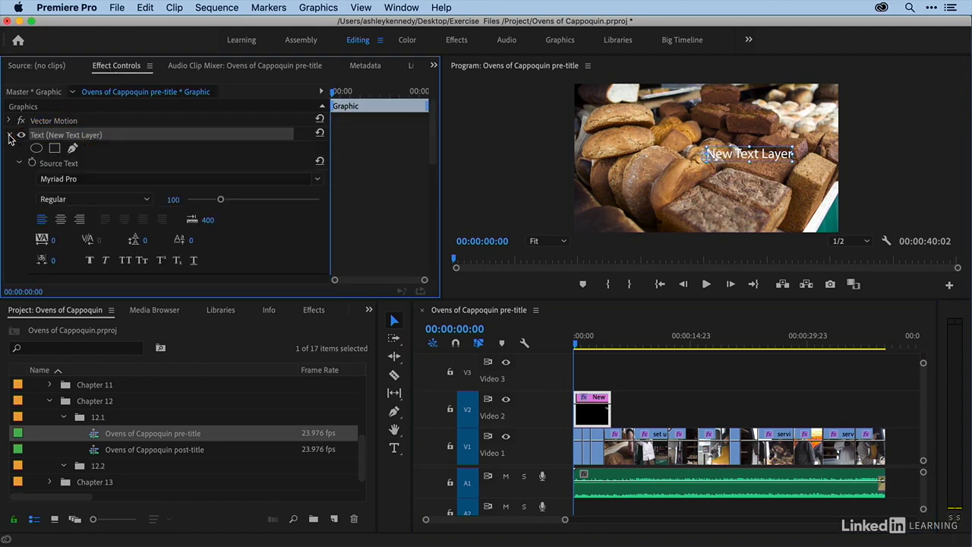
{"action": "left_click", "coordinate": [19, 162]}
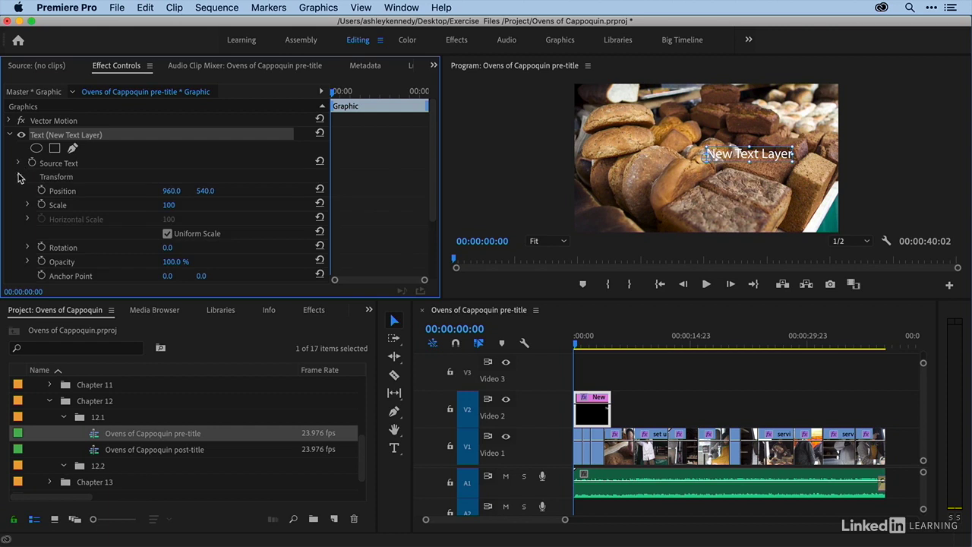
{"action": "left_click", "coordinate": [18, 177]}
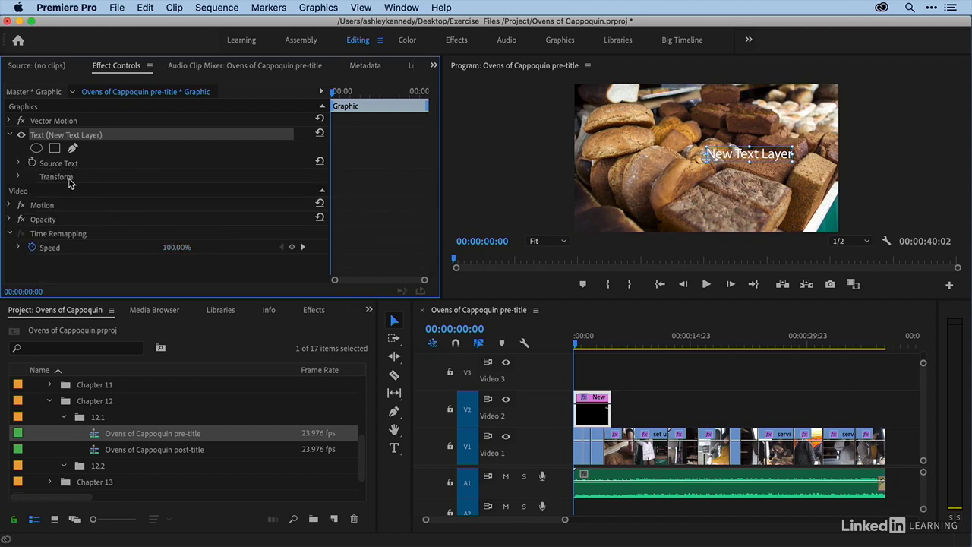
{"action": "left_click", "coordinate": [18, 163]}
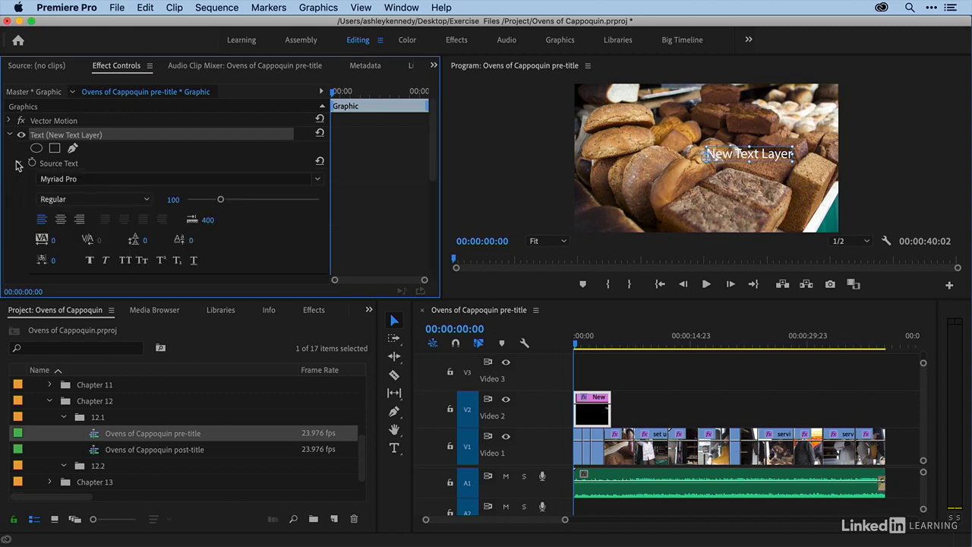
- Set the text layer's font to Copperplate Bold
{"action": "left_click_drag", "start_coordinate": [432, 174], "coordinate": [438, 196]}
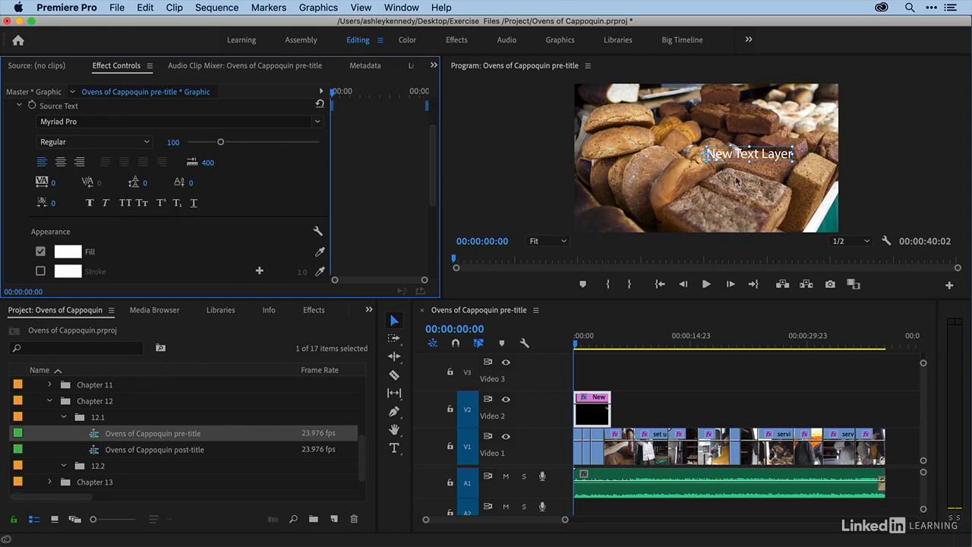
{"action": "left_click", "coordinate": [155, 122]}
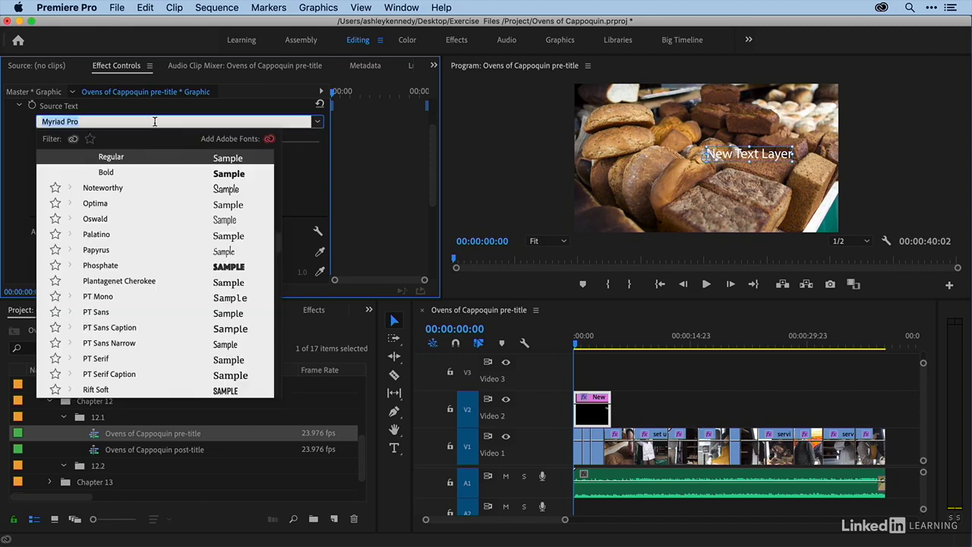
{"action": "type", "text": "copper"}
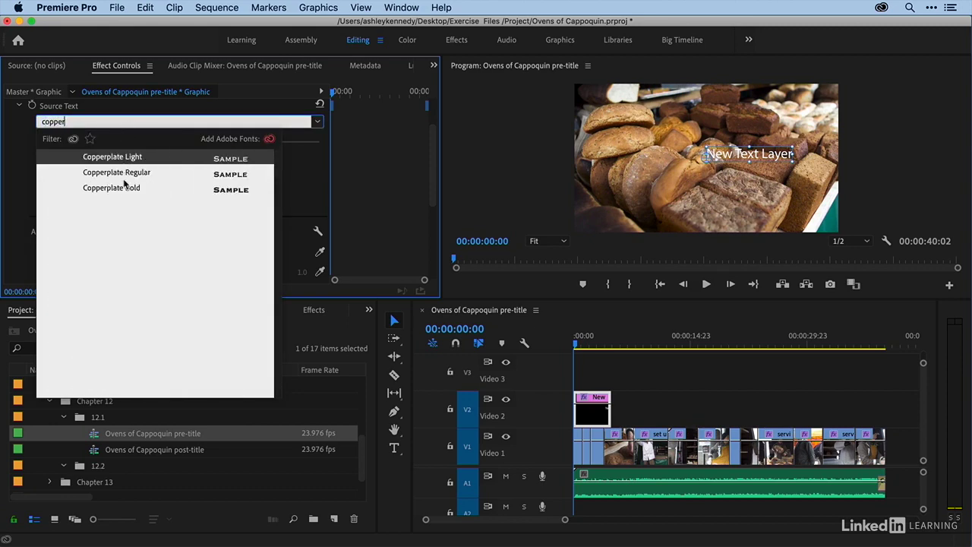
{"action": "left_click", "coordinate": [125, 188]}
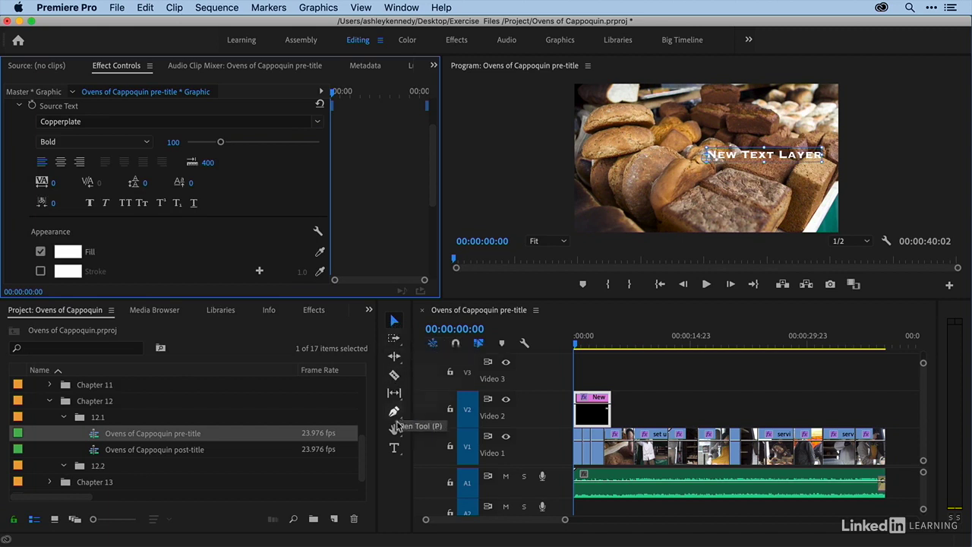
- Replace the placeholder text in the frame with "Barron's" using the Type tool
{"action": "left_click", "coordinate": [396, 449]}
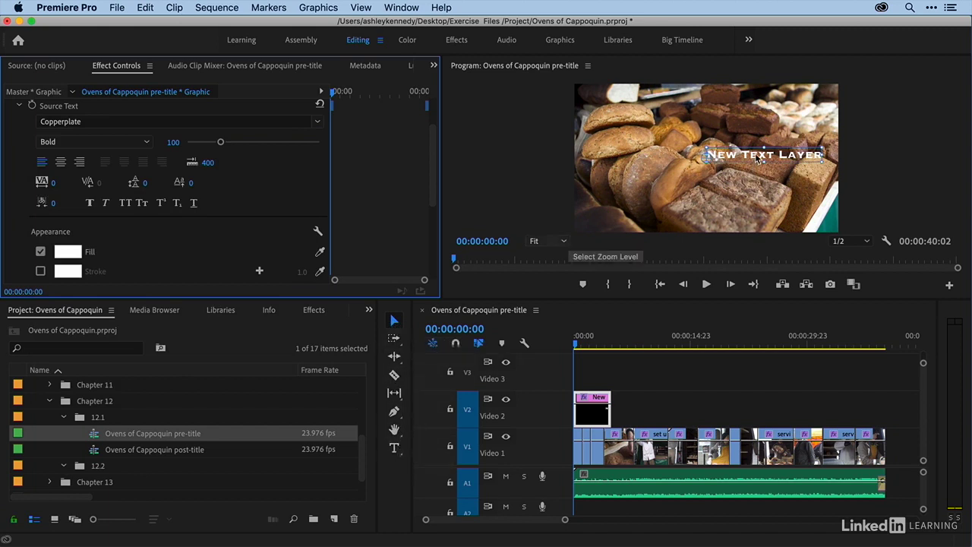
{"action": "left_click", "coordinate": [755, 155]}
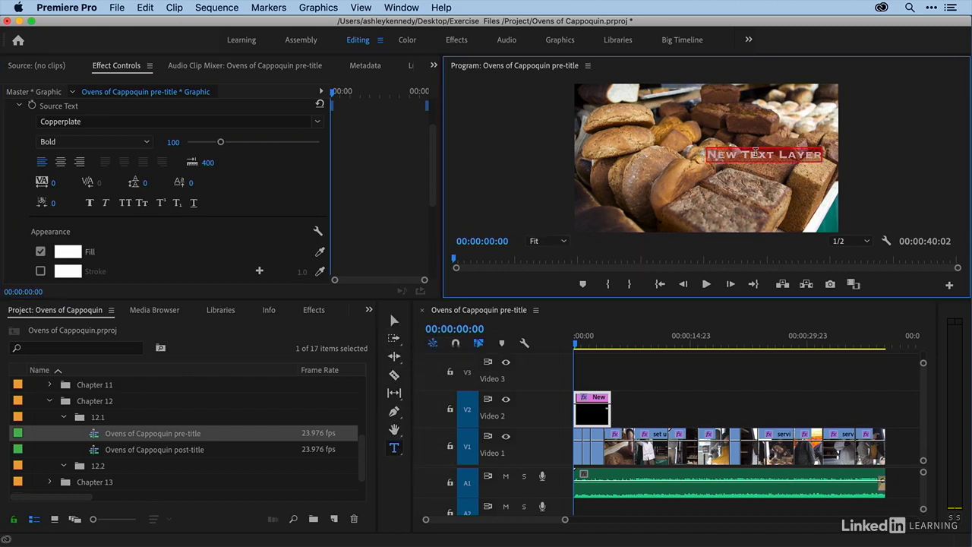
{"action": "key", "text": "ctrl+a"}
{"action": "type", "text": "Barron's"}
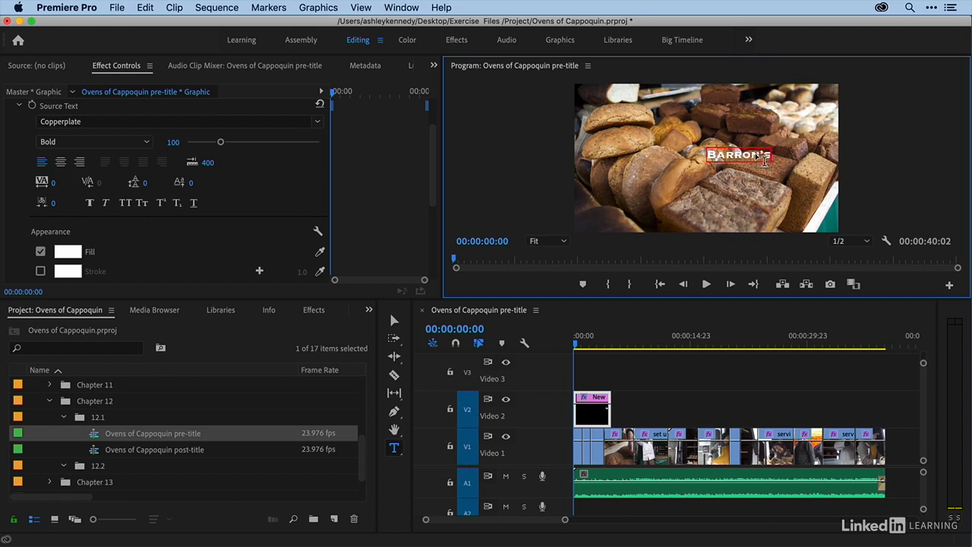
- Enlarge the "Barron's" title to font size 197 and move it to the upper centre of the frame
{"action": "left_click", "coordinate": [395, 321]}
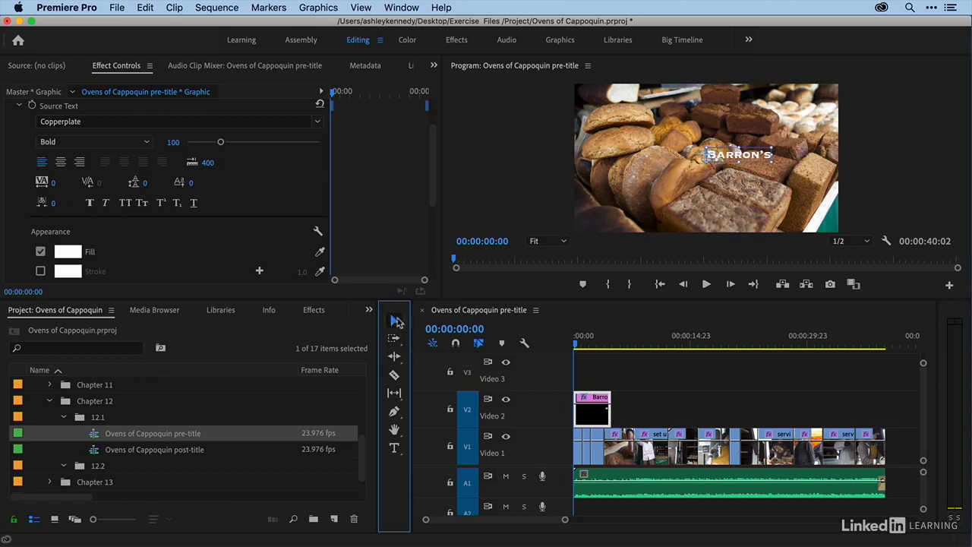
{"action": "left_click_drag", "start_coordinate": [727, 160], "coordinate": [705, 135]}
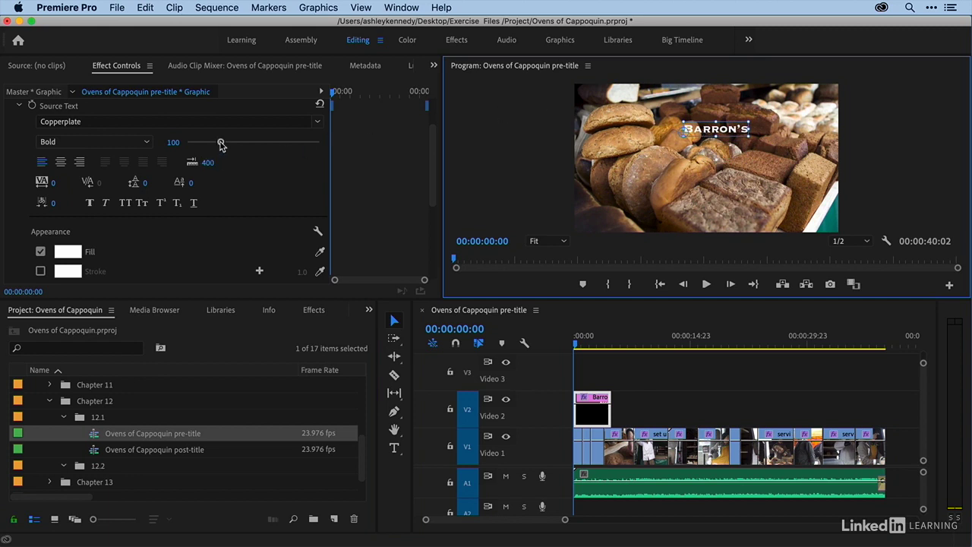
{"action": "left_click_drag", "start_coordinate": [220, 142], "coordinate": [255, 144]}
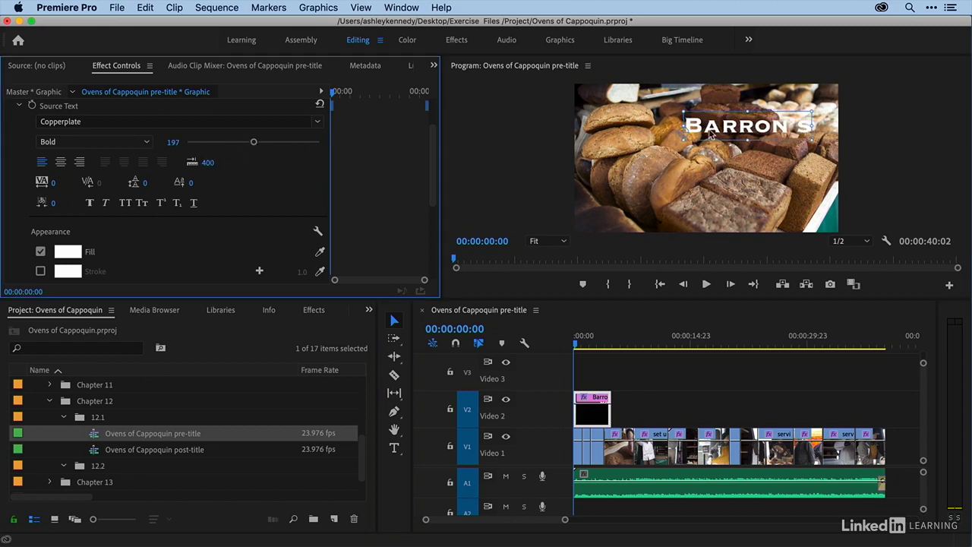
{"action": "left_click_drag", "start_coordinate": [711, 134], "coordinate": [678, 132]}
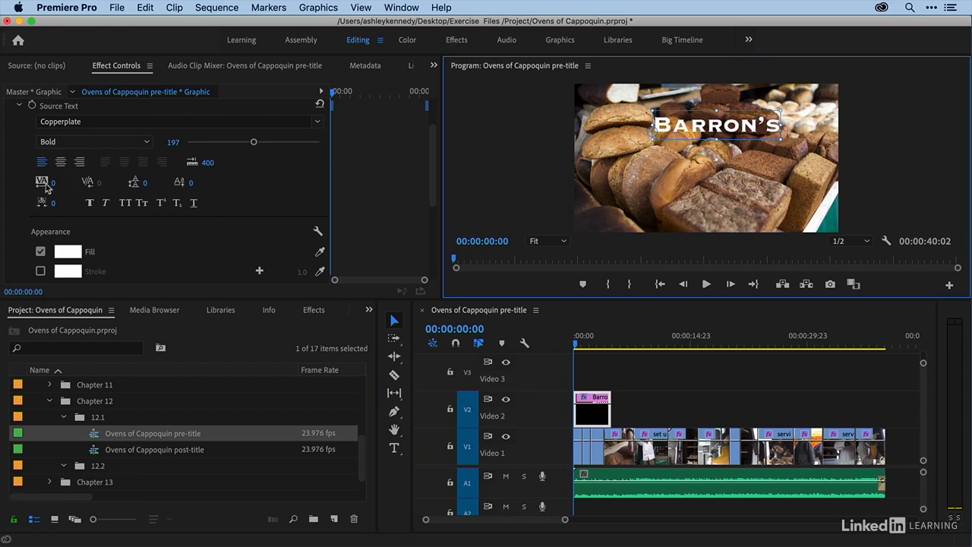
- Set the title's tracking to 94 and re-centre the widened text near the top of the frame
{"action": "left_click_drag", "start_coordinate": [49, 183], "coordinate": [121, 175]}
{"action": "left_click_drag", "start_coordinate": [697, 130], "coordinate": [685, 124]}
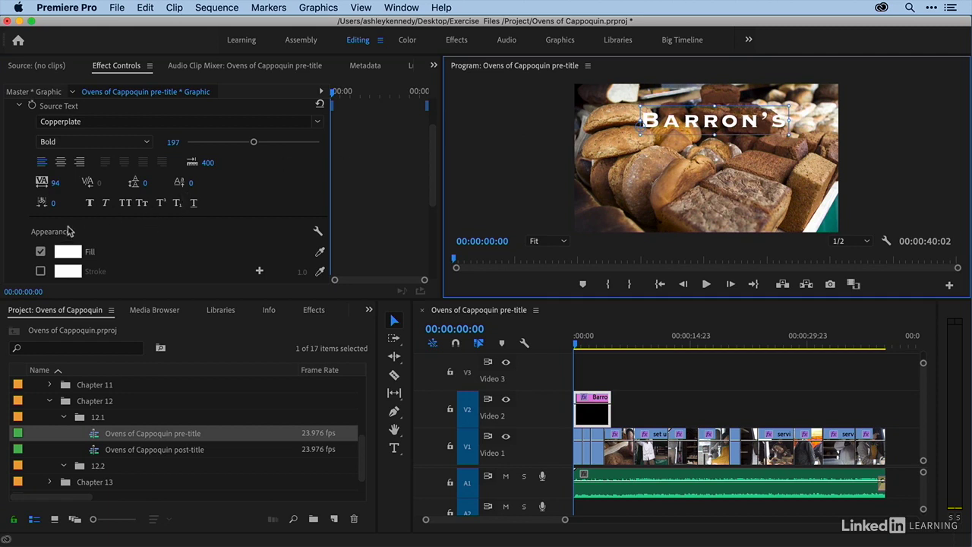
{"action": "left_click_drag", "start_coordinate": [428, 170], "coordinate": [438, 203]}
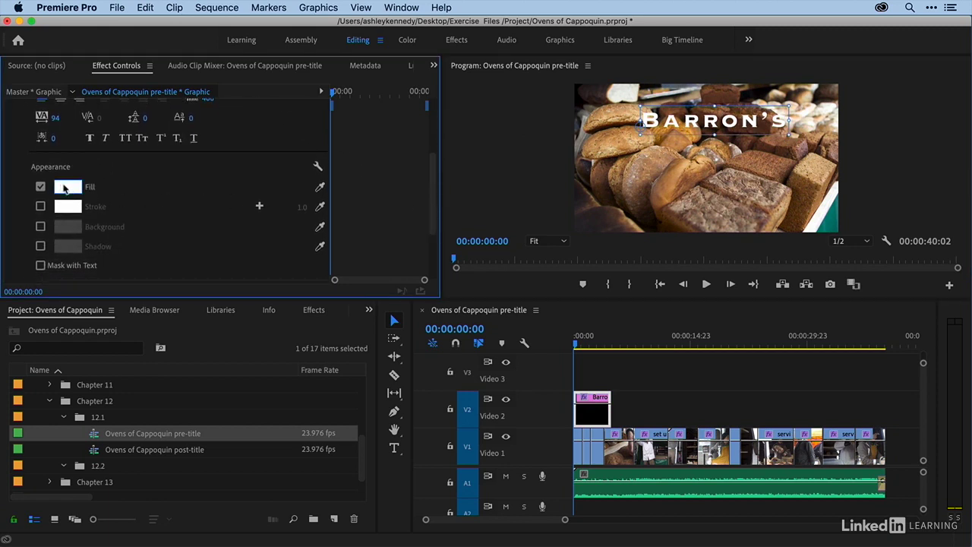
{"action": "left_click", "coordinate": [64, 188]}
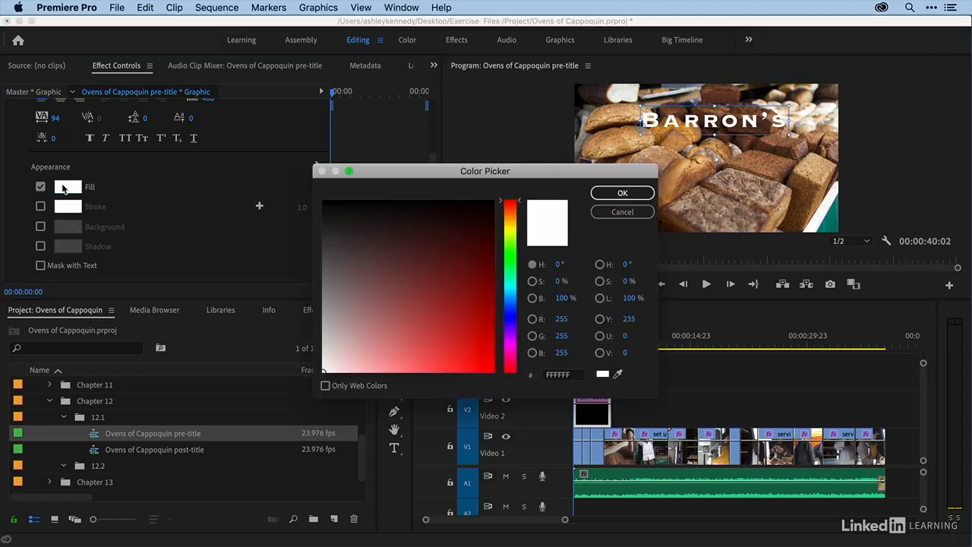
{"action": "mouse_move", "coordinate": [511, 213]}
{"action": "left_mouse_down"}
{"action": "mouse_move", "coordinate": [512, 239]}
{"action": "mouse_move", "coordinate": [511, 221]}
{"action": "left_mouse_up"}
{"action": "left_click", "coordinate": [624, 214]}
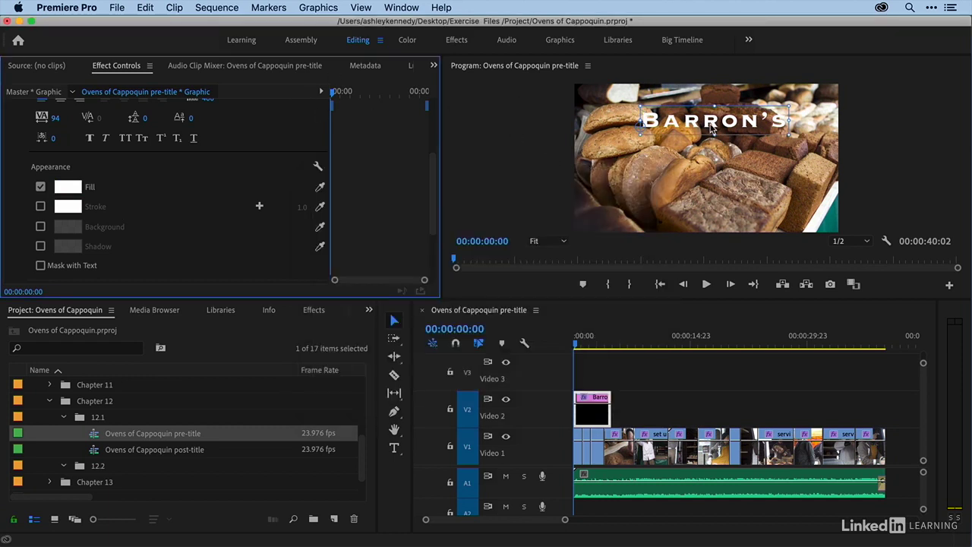
- Enable a stroke on the title text, coloring it near-black with a width of 10
{"action": "left_click", "coordinate": [41, 207]}
{"action": "left_click", "coordinate": [67, 207]}
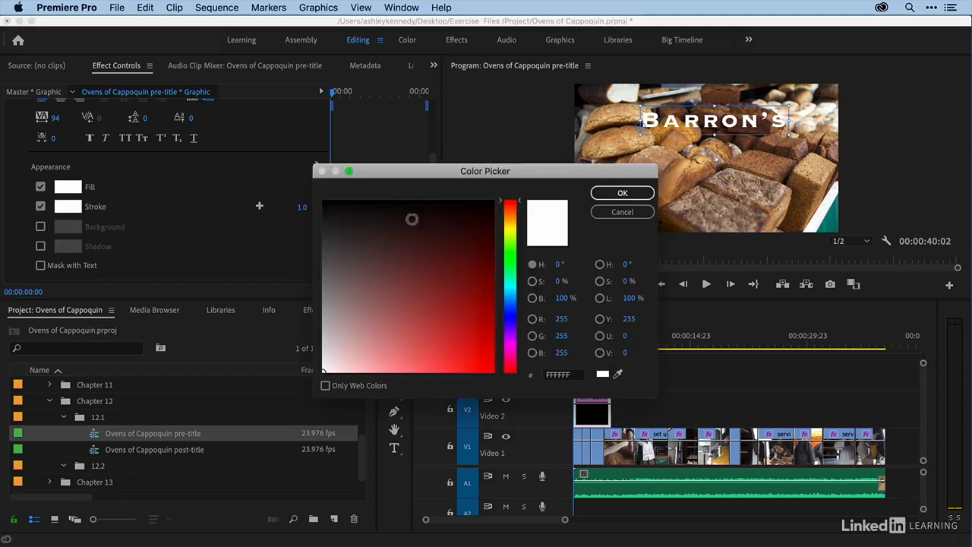
{"action": "left_click_drag", "start_coordinate": [412, 219], "coordinate": [327, 206]}
{"action": "left_click", "coordinate": [622, 194]}
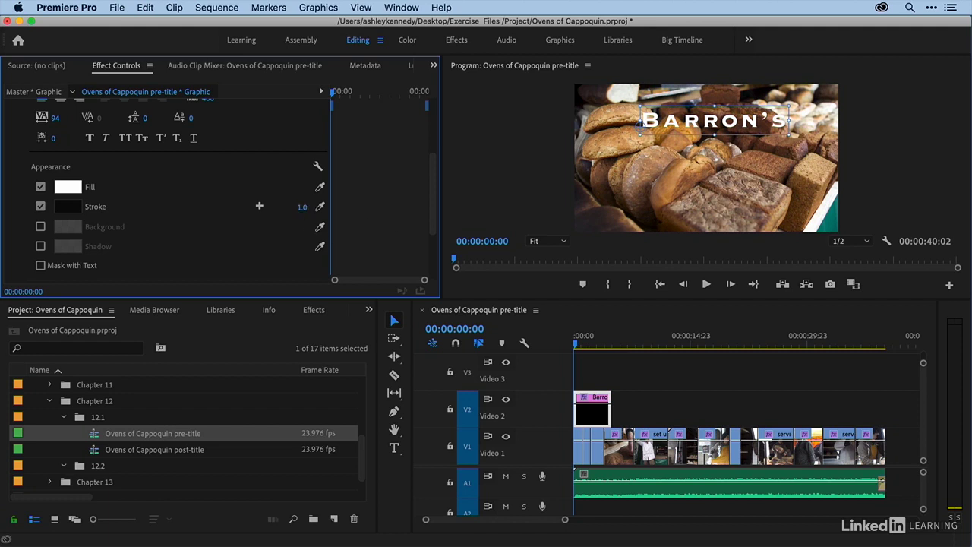
{"action": "left_click_drag", "start_coordinate": [303, 207], "coordinate": [309, 207]}
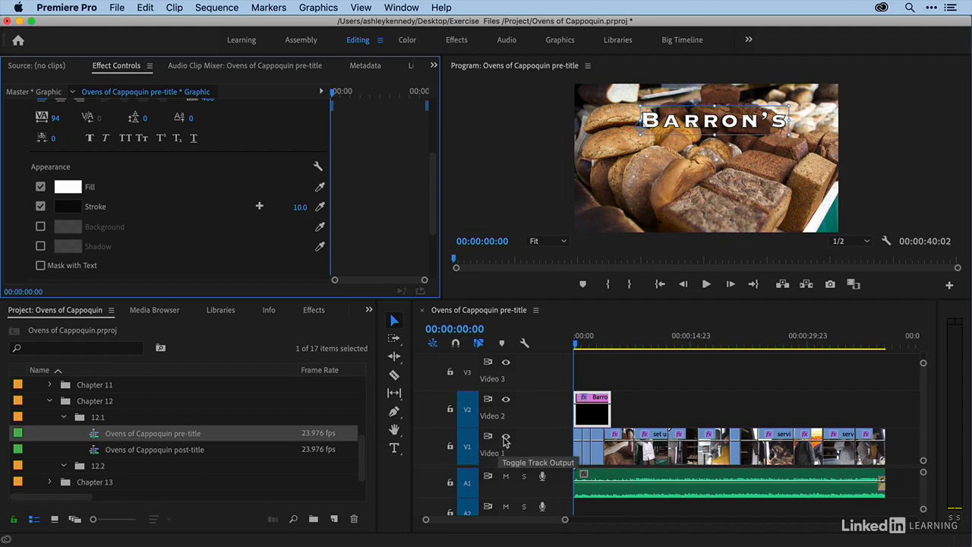
- Turn off the Video 1 track's output and expand the title layer's Transform properties
{"action": "left_click", "coordinate": [505, 437]}
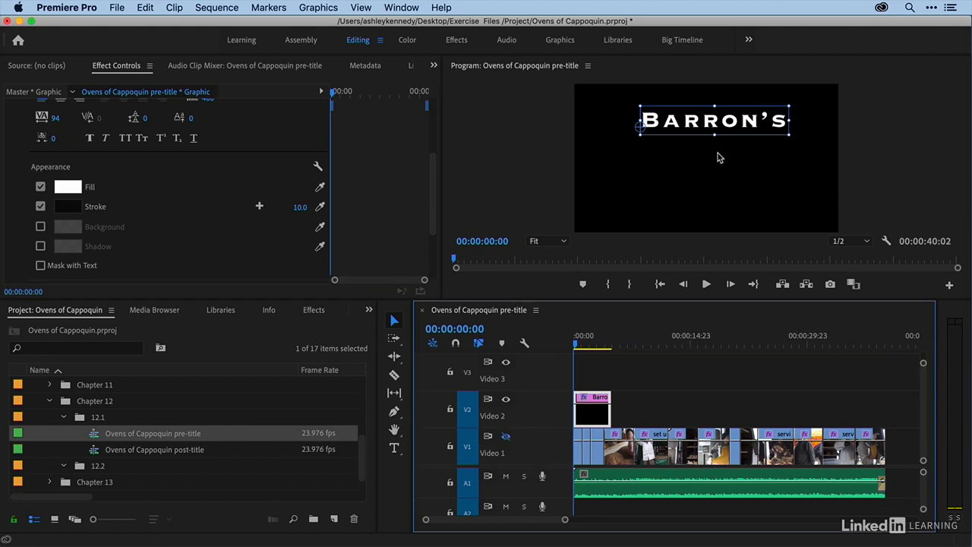
{"action": "left_click", "coordinate": [432, 196]}
{"action": "left_click_drag", "start_coordinate": [433, 197], "coordinate": [434, 232]}
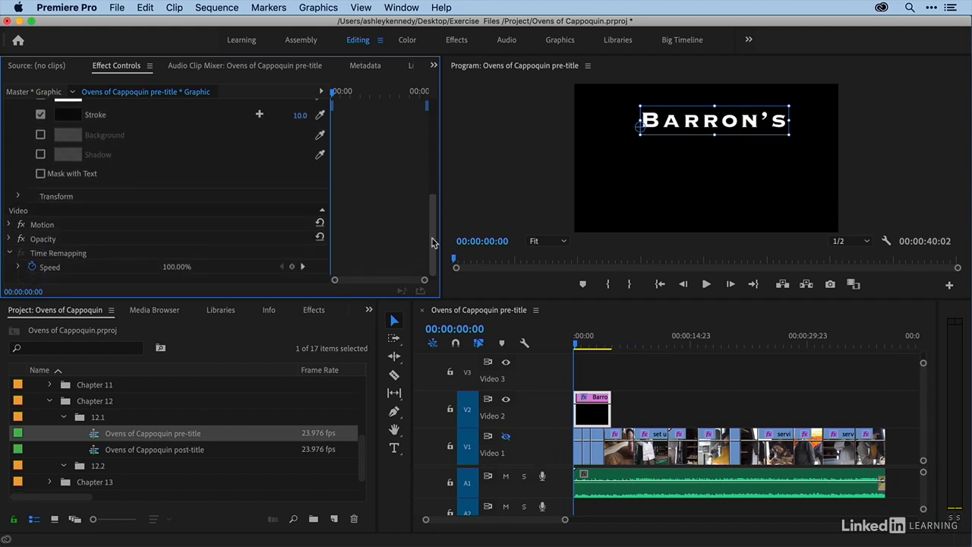
{"action": "left_click", "coordinate": [18, 197]}
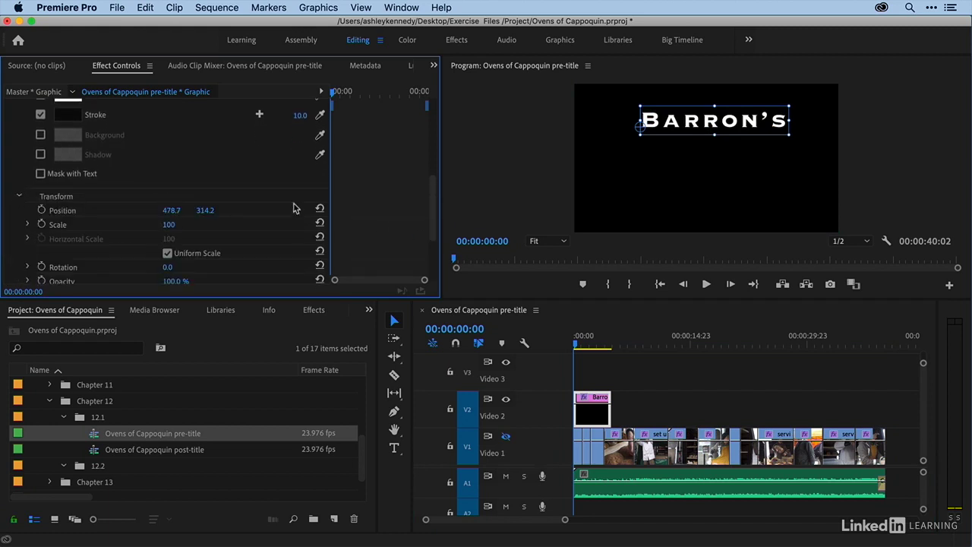
{"action": "left_click_drag", "start_coordinate": [433, 211], "coordinate": [433, 222]}
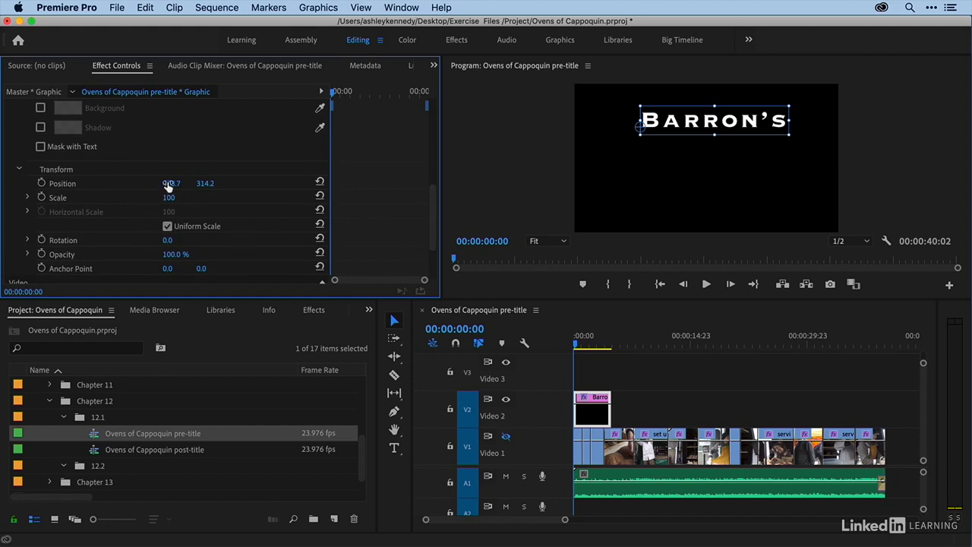
- Set the title's horizontal position to 447.7 and scale to 130, undoing the other trial transform changes
{"action": "left_click_drag", "start_coordinate": [164, 183], "coordinate": [182, 194]}
{"action": "mouse_move", "coordinate": [167, 240]}
{"action": "left_mouse_down"}
{"action": "mouse_move", "coordinate": [189, 240]}
{"action": "mouse_move", "coordinate": [167, 254]}
{"action": "left_mouse_up"}
{"action": "key", "text": "super+z"}
{"action": "key", "text": "super+z"}
{"action": "key", "text": "super+z"}
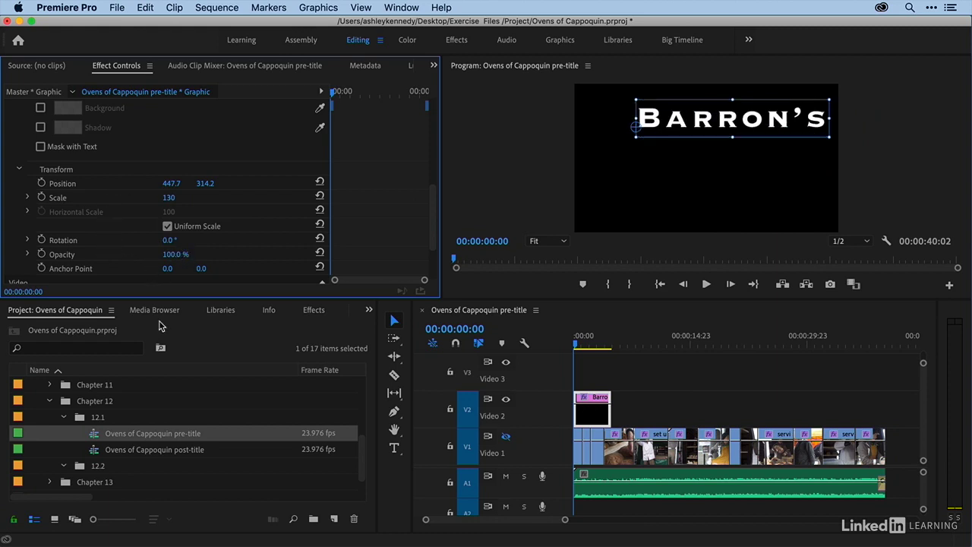
- Maximize the Program monitor, move the "Barron's" title toward the upper centre and shrink it to about 117 scale
{"action": "left_click", "coordinate": [529, 135]}
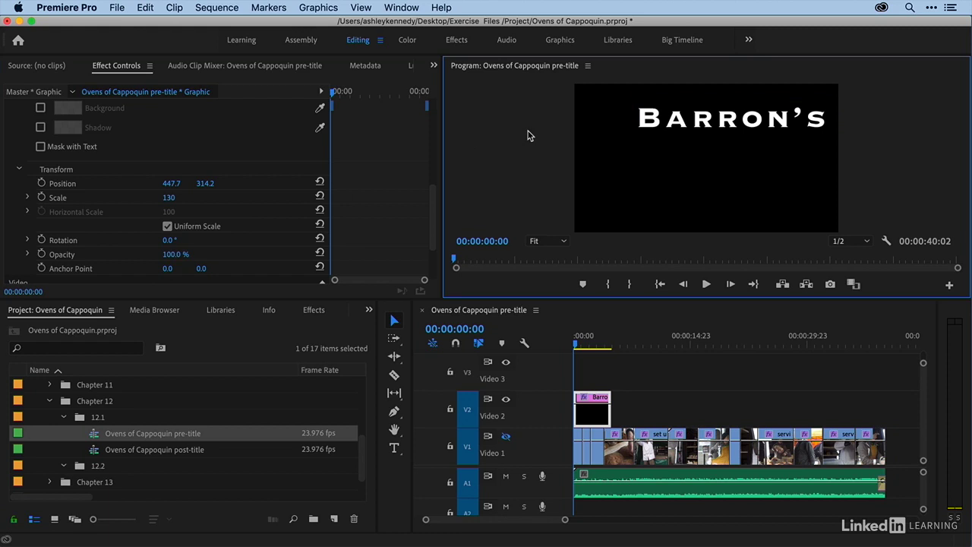
{"action": "key", "text": "grave"}
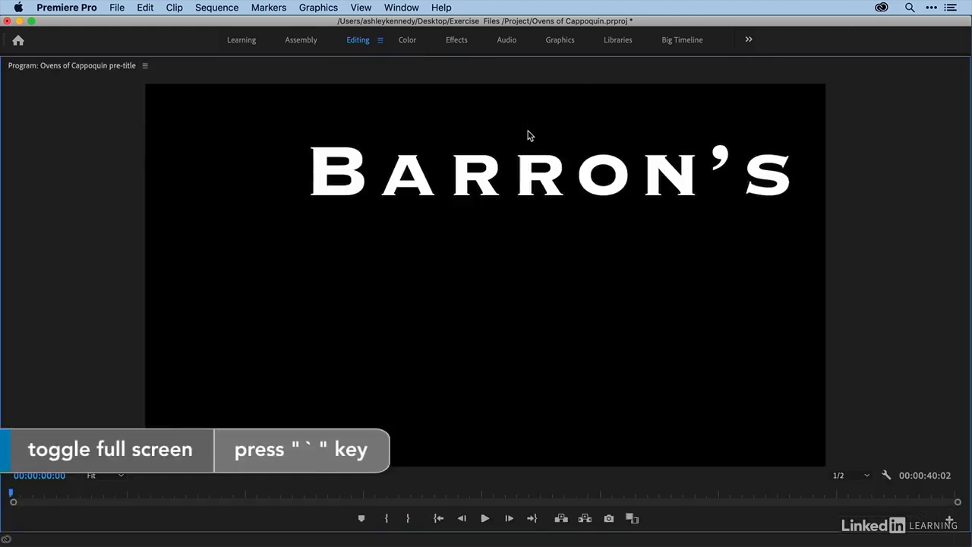
{"action": "left_click_drag", "start_coordinate": [535, 166], "coordinate": [485, 185]}
{"action": "left_click_drag", "start_coordinate": [752, 143], "coordinate": [711, 152]}
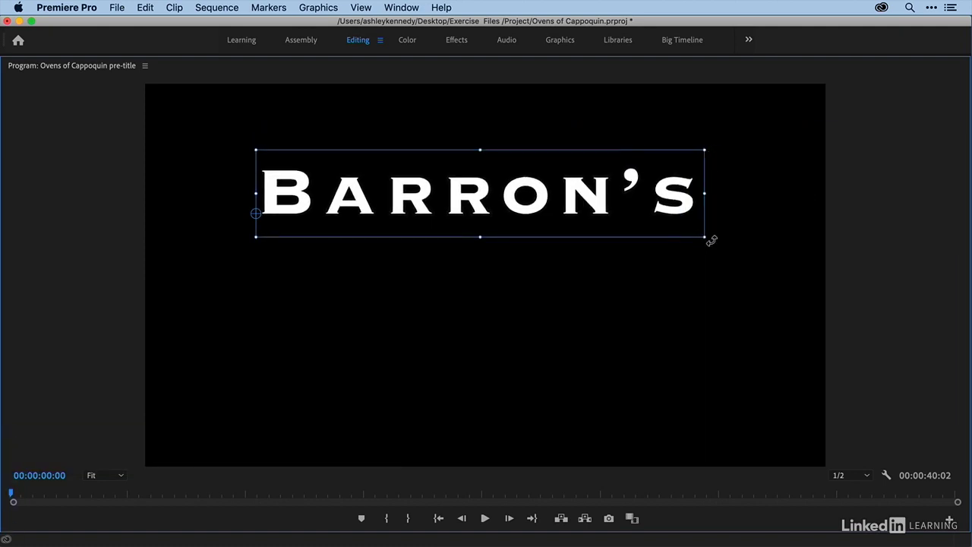
{"action": "left_click_drag", "start_coordinate": [711, 240], "coordinate": [711, 288]}
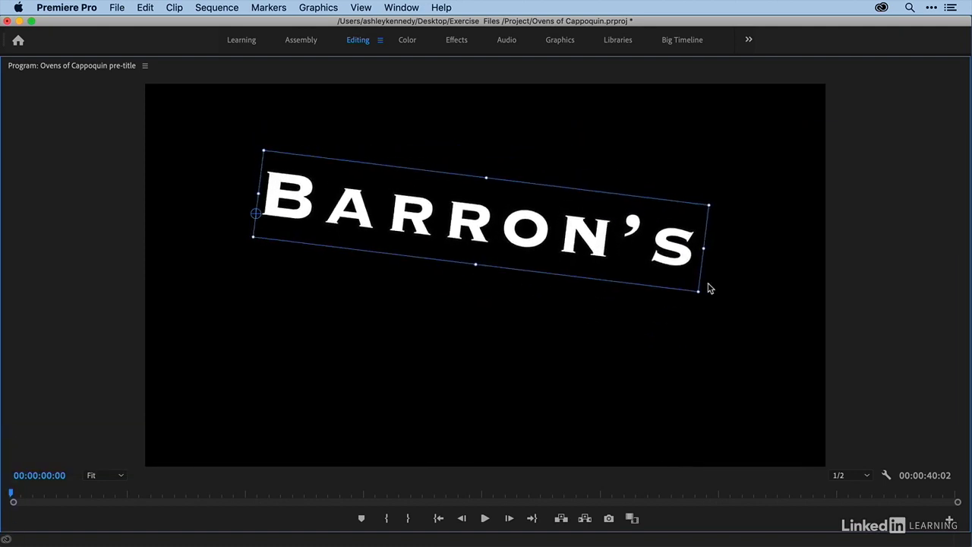
{"action": "key", "text": "super+z"}
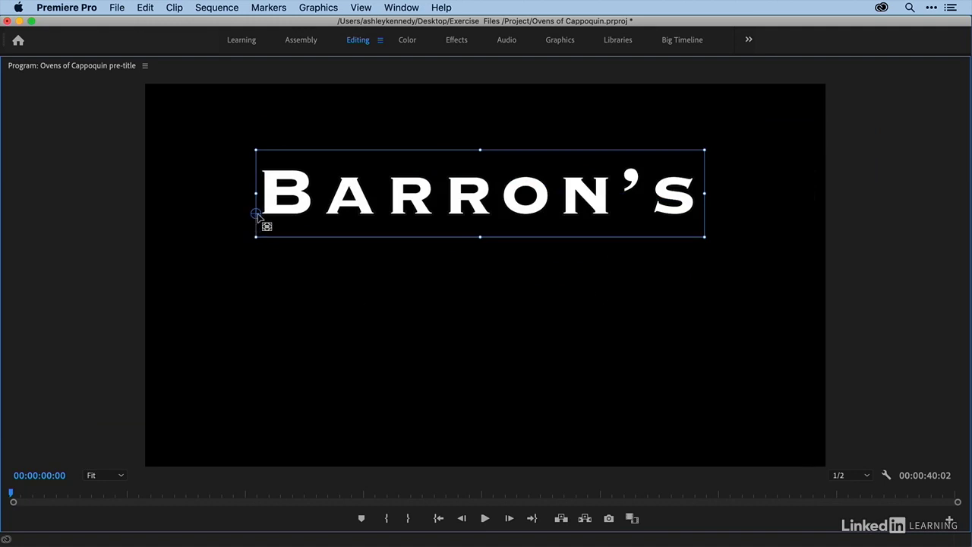
{"action": "left_click_drag", "start_coordinate": [258, 215], "coordinate": [260, 278]}
- Deselect the title and return the Program monitor to its normal size in the workspace
{"action": "left_click", "coordinate": [97, 213]}
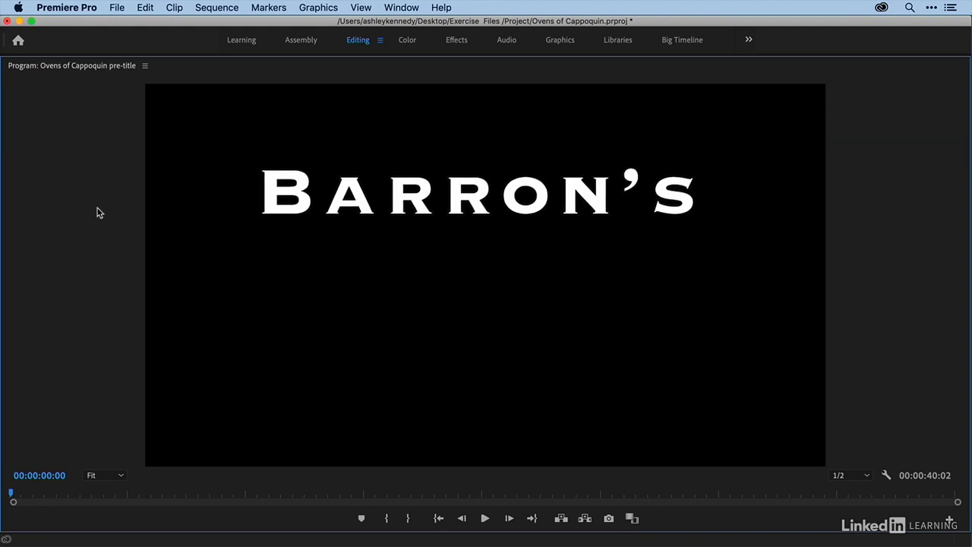
{"action": "key", "text": "grave"}
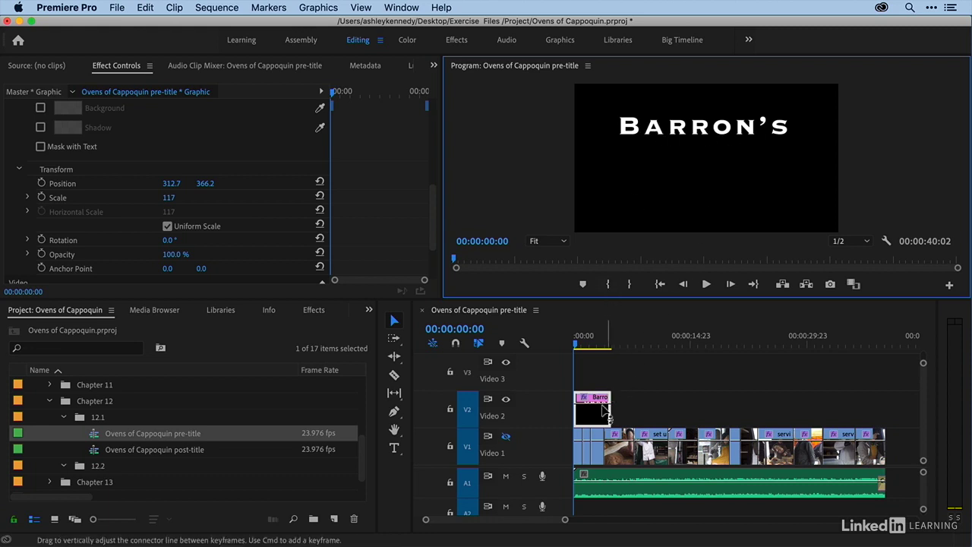
{"action": "left_click", "coordinate": [582, 372]}
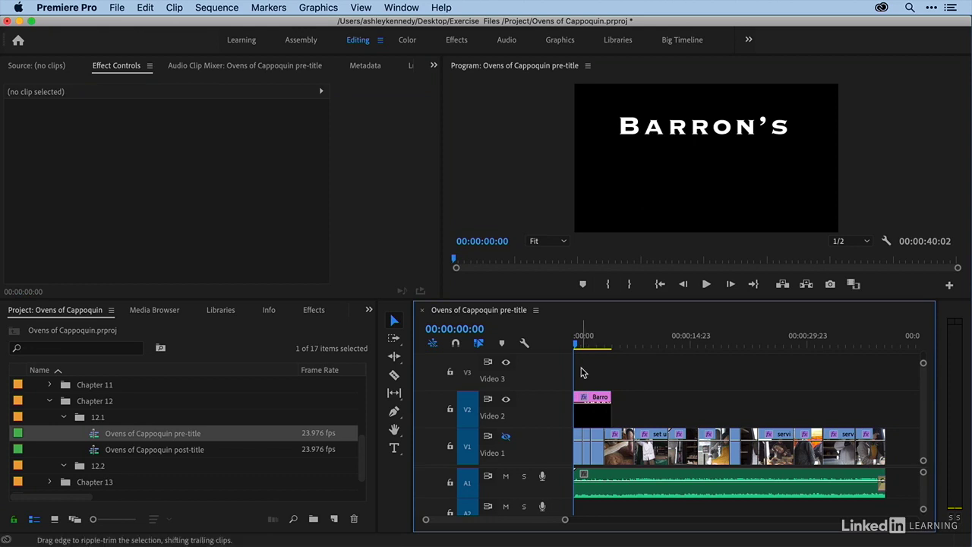
{"action": "key", "text": "super+t"}
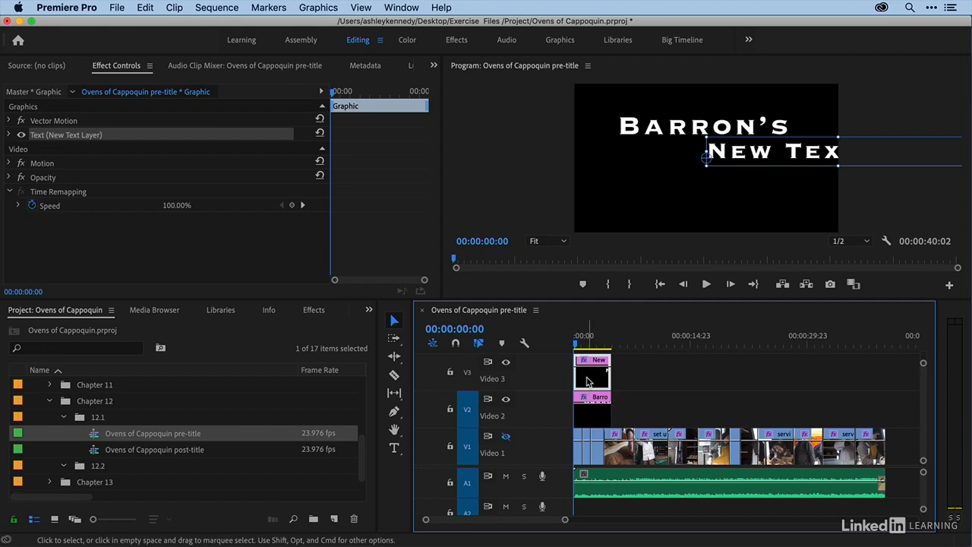
{"action": "key", "text": "Delete"}
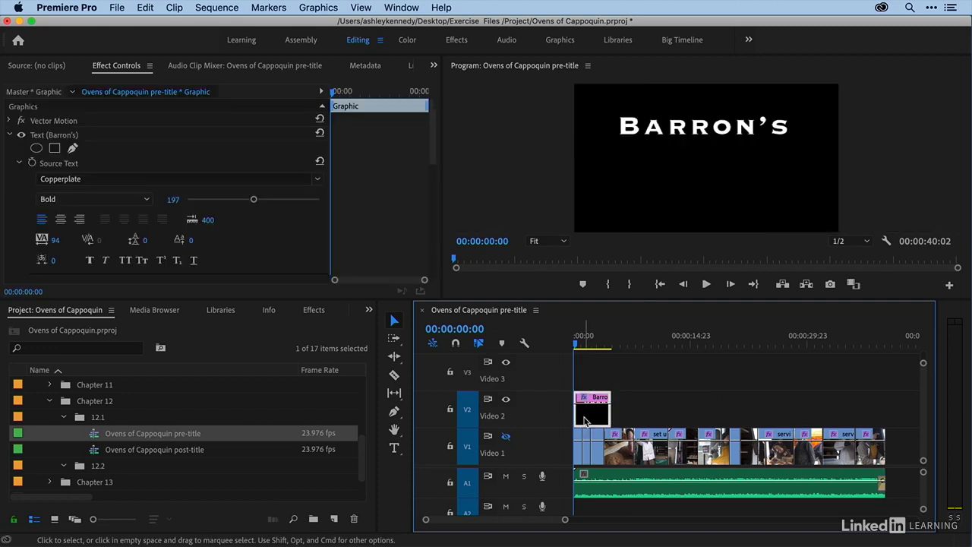
- Add a text layer reading "Bakery &" inside the existing "Barron's" graphic and centre it beneath the title
{"action": "key", "text": "super+t"}
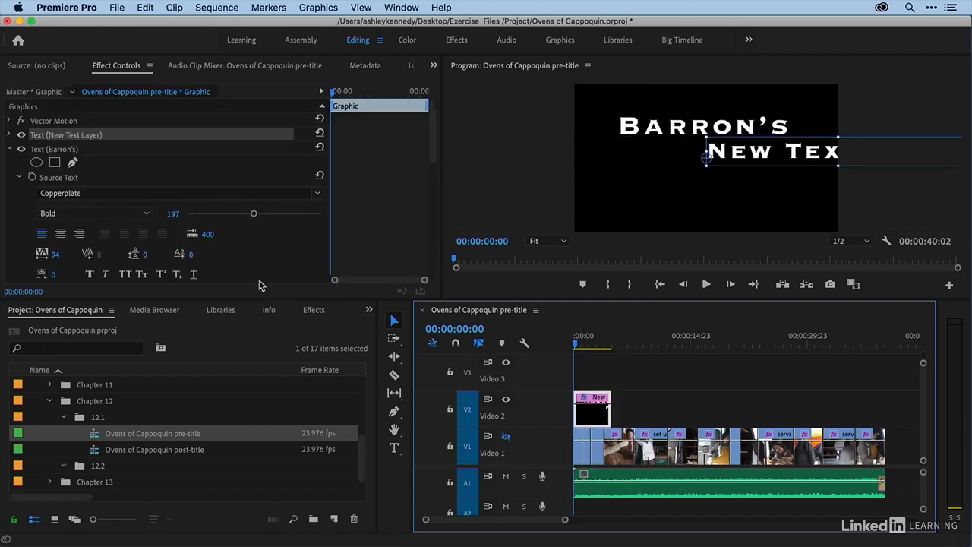
{"action": "left_click_drag", "start_coordinate": [754, 157], "coordinate": [644, 165]}
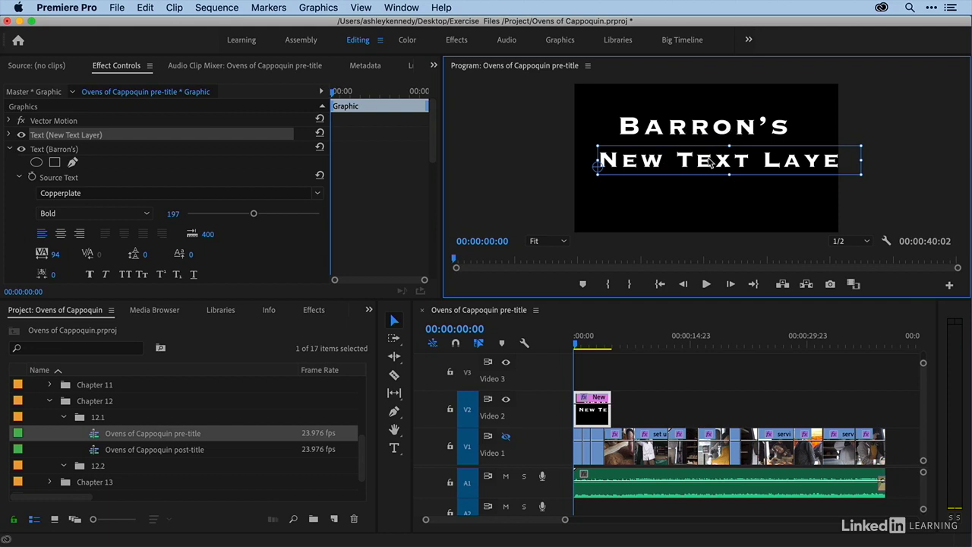
{"action": "double_click", "coordinate": [706, 157]}
{"action": "type", "text": "Bakery"}
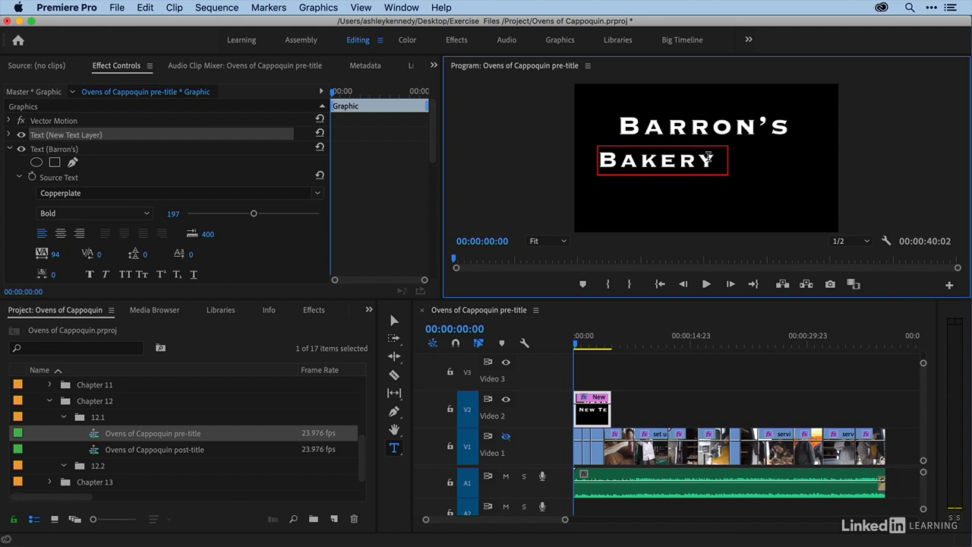
{"action": "type", "text": " &"}
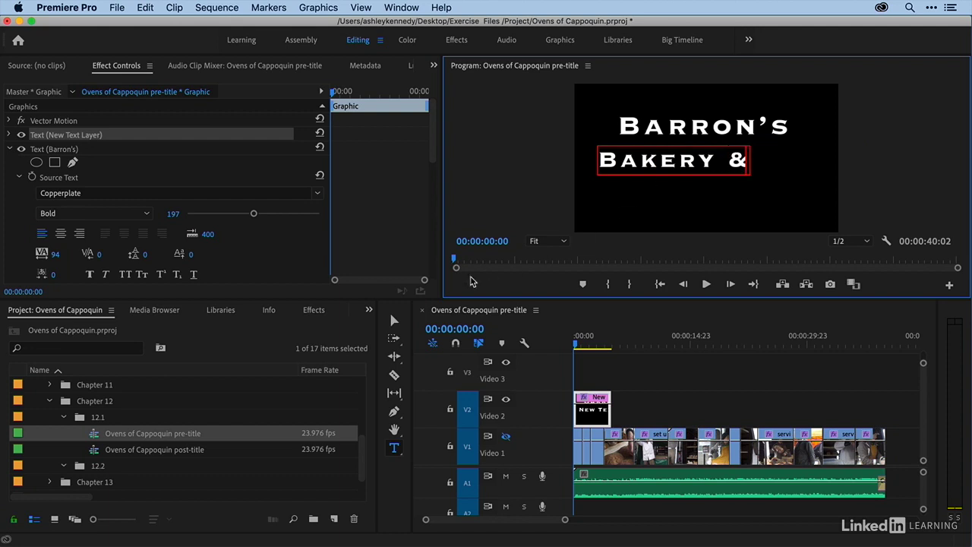
{"action": "left_click", "coordinate": [394, 320]}
{"action": "left_click_drag", "start_coordinate": [643, 162], "coordinate": [672, 158]}
{"action": "left_click", "coordinate": [253, 216]}
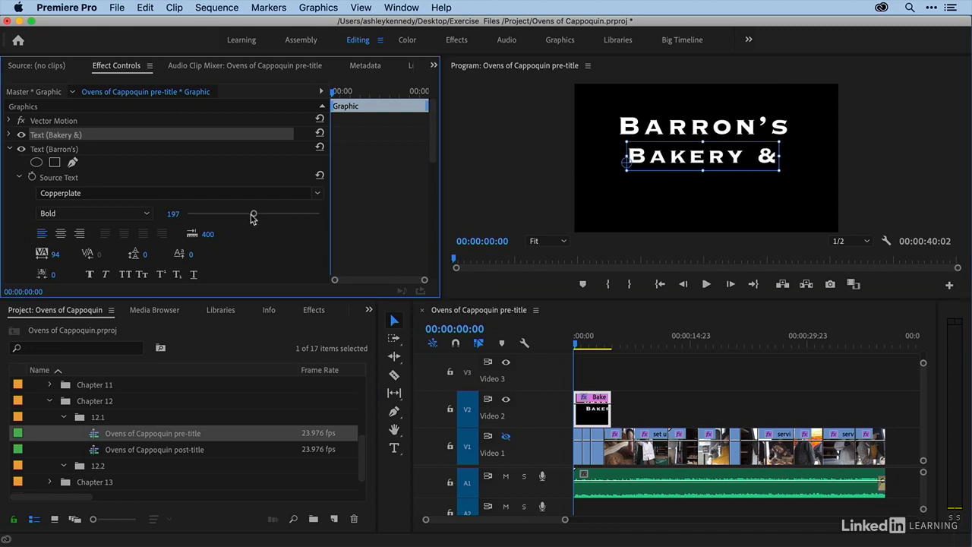
{"action": "left_click_drag", "start_coordinate": [252, 217], "coordinate": [243, 217]}
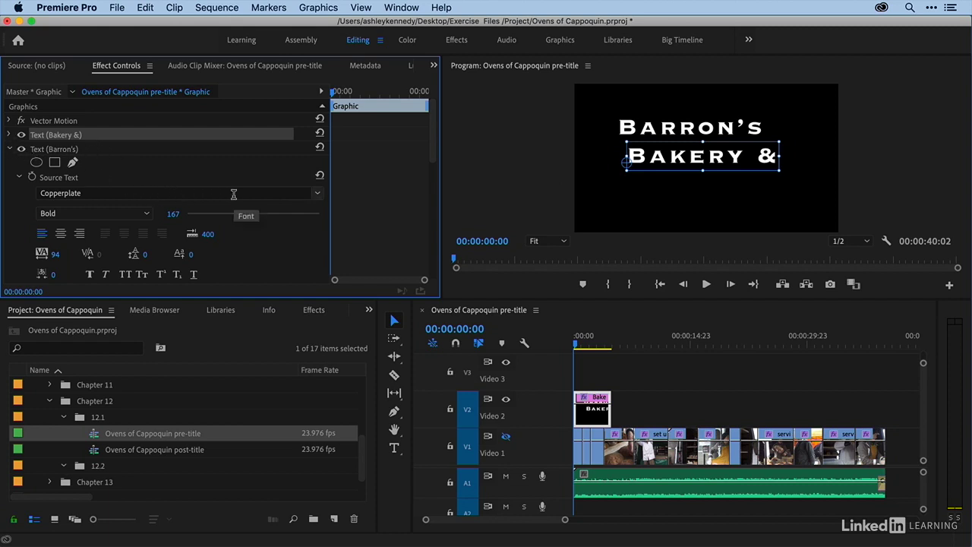
{"action": "key", "text": "super+z"}
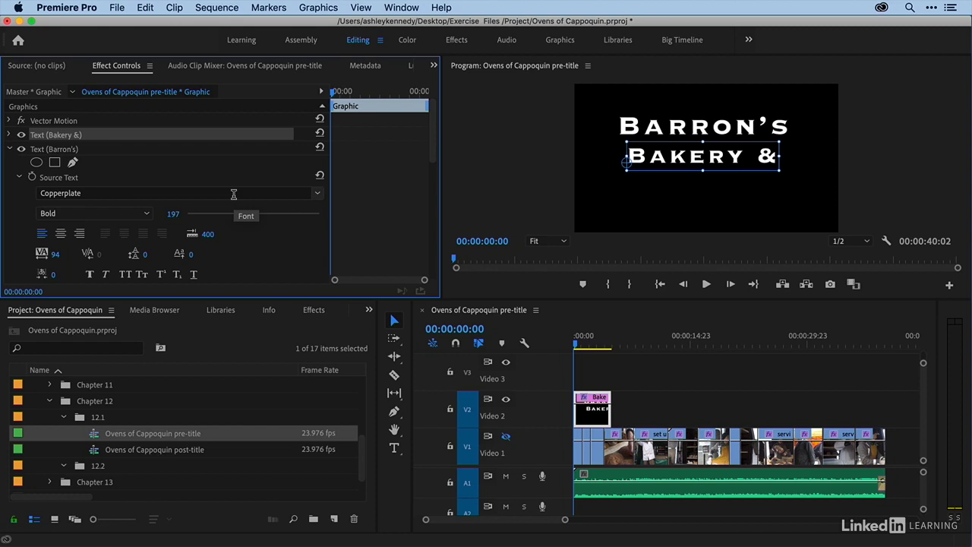
- Set the "Bakery &" layer's font size to 161 and re-centre the text under "Barron's"
{"action": "left_click", "coordinate": [10, 150]}
{"action": "left_click", "coordinate": [9, 135]}
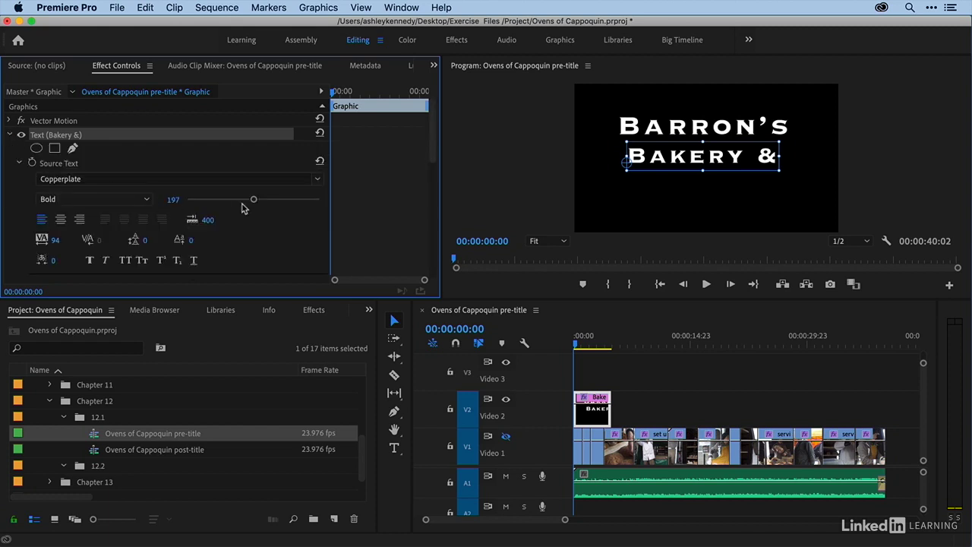
{"action": "left_click_drag", "start_coordinate": [254, 200], "coordinate": [241, 202]}
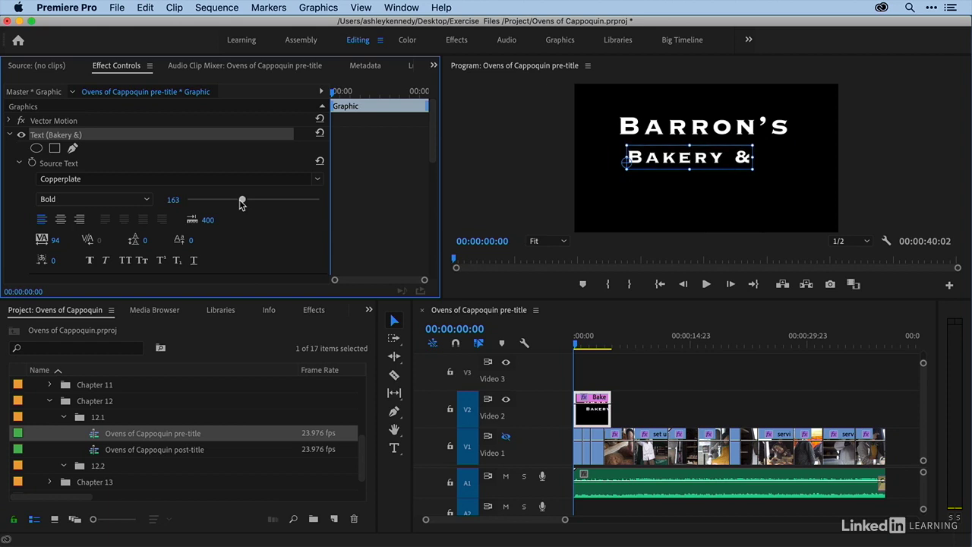
{"action": "left_click_drag", "start_coordinate": [668, 162], "coordinate": [683, 157]}
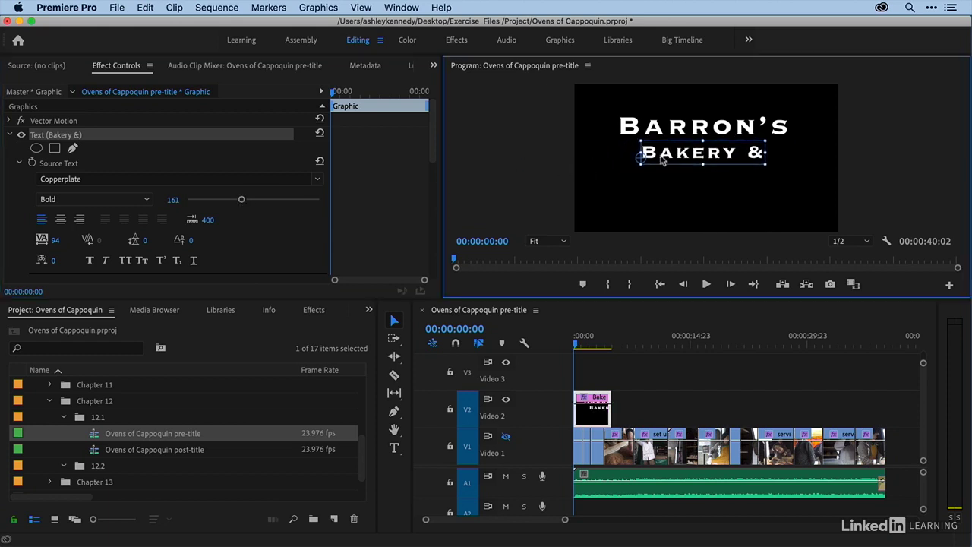
- Collapse the "Bakery &" layer's properties and reorder the "Barron's" layer above it
{"action": "left_click", "coordinate": [12, 135]}
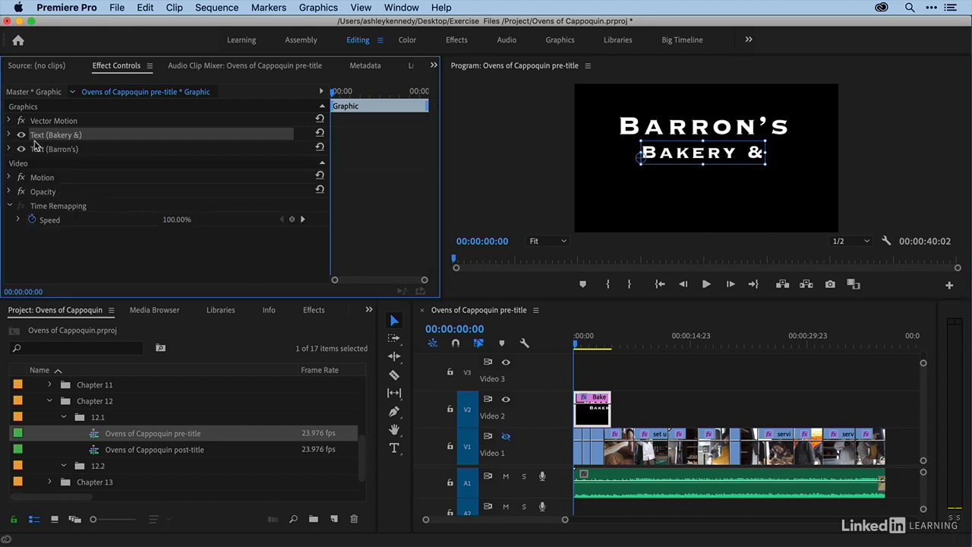
{"action": "left_click", "coordinate": [58, 151]}
{"action": "left_click_drag", "start_coordinate": [57, 151], "coordinate": [63, 134]}
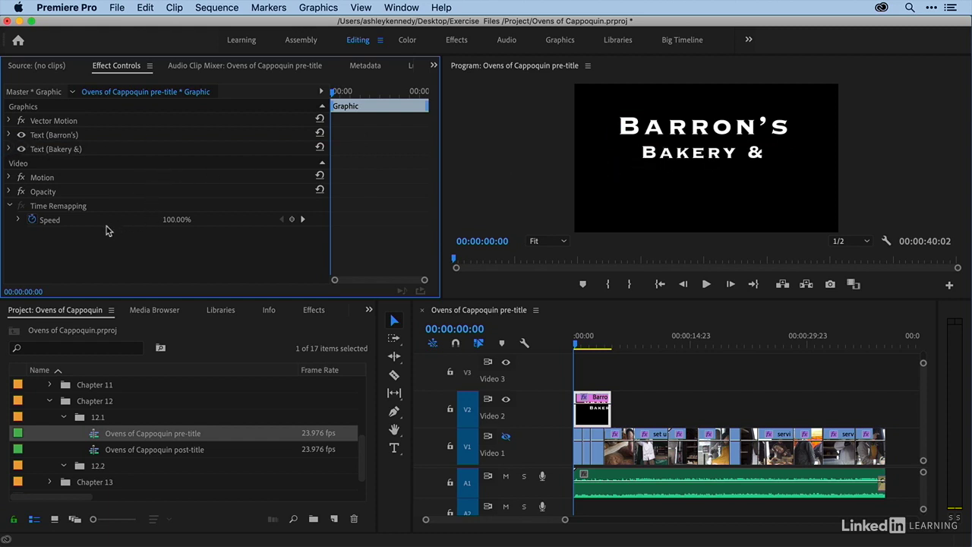
- Add a "coffeeshop" text layer to the same graphic, centre it under "Bakery &", and place it lowest in the layer order
{"action": "left_click", "coordinate": [584, 415]}
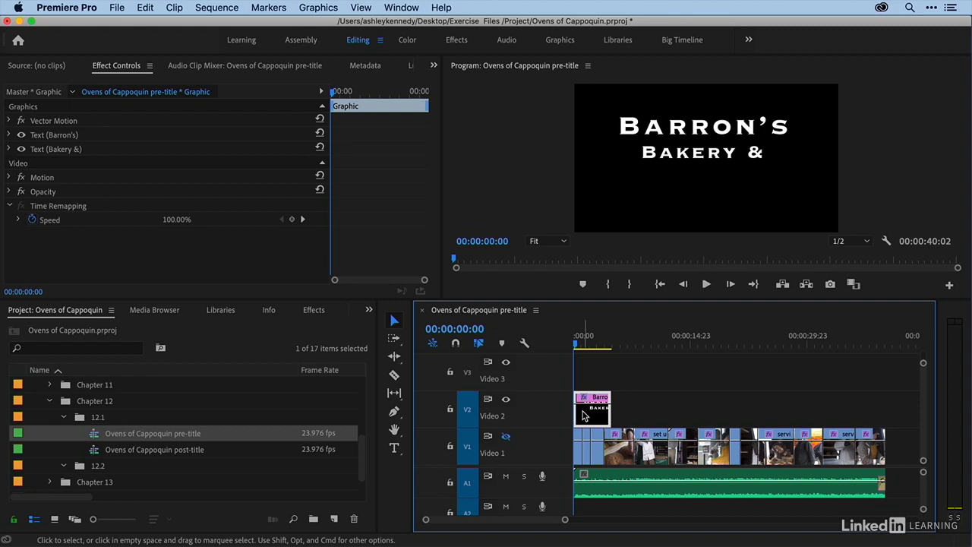
{"action": "key", "text": "super+t"}
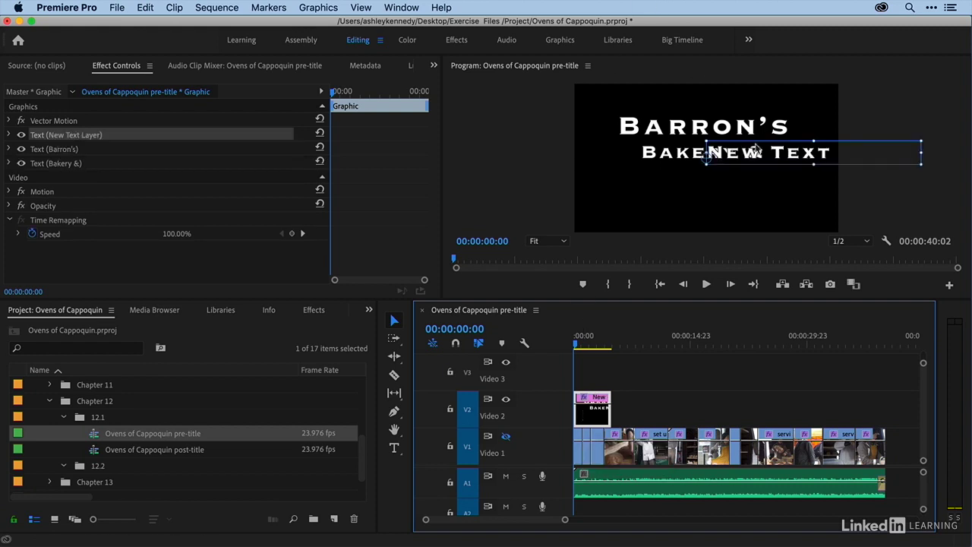
{"action": "left_click_drag", "start_coordinate": [795, 160], "coordinate": [694, 182]}
{"action": "double_click", "coordinate": [693, 175]}
{"action": "type", "text": "coffeeshop"}
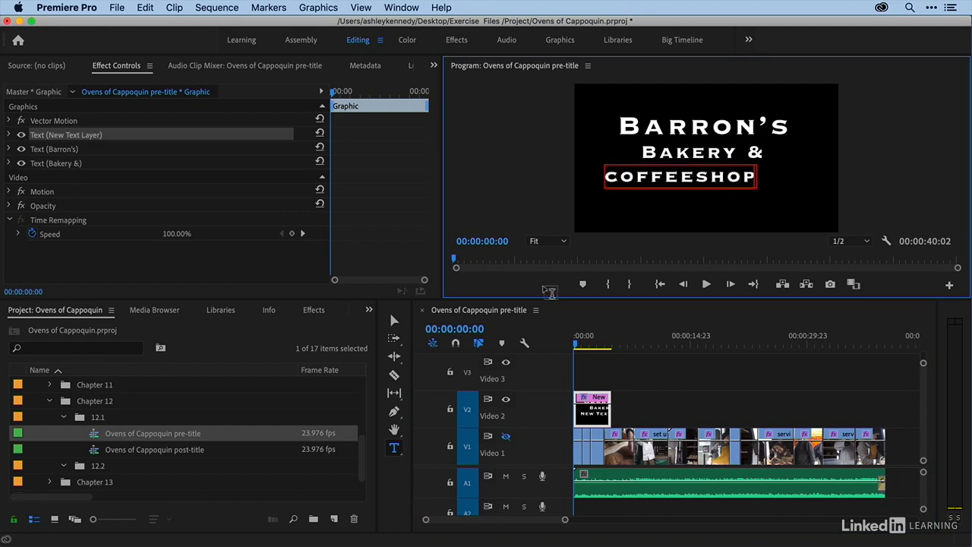
{"action": "left_click", "coordinate": [394, 319]}
{"action": "left_click", "coordinate": [652, 190]}
{"action": "left_click_drag", "start_coordinate": [662, 190], "coordinate": [687, 184]}
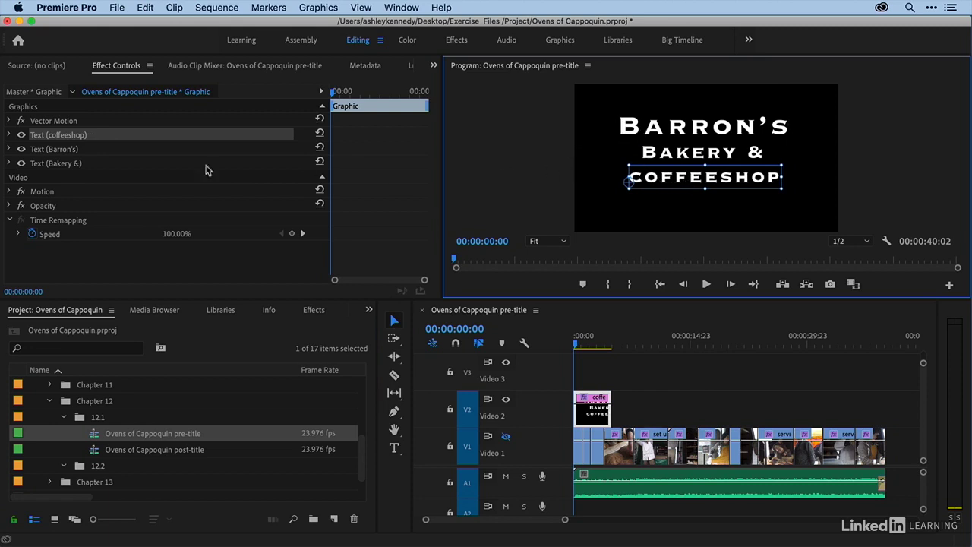
{"action": "left_click_drag", "start_coordinate": [43, 136], "coordinate": [55, 171]}
- Set the "coffeeshop" layer's font size to 197 and re-centre the text beneath "Bakery &"
{"action": "left_click", "coordinate": [9, 163]}
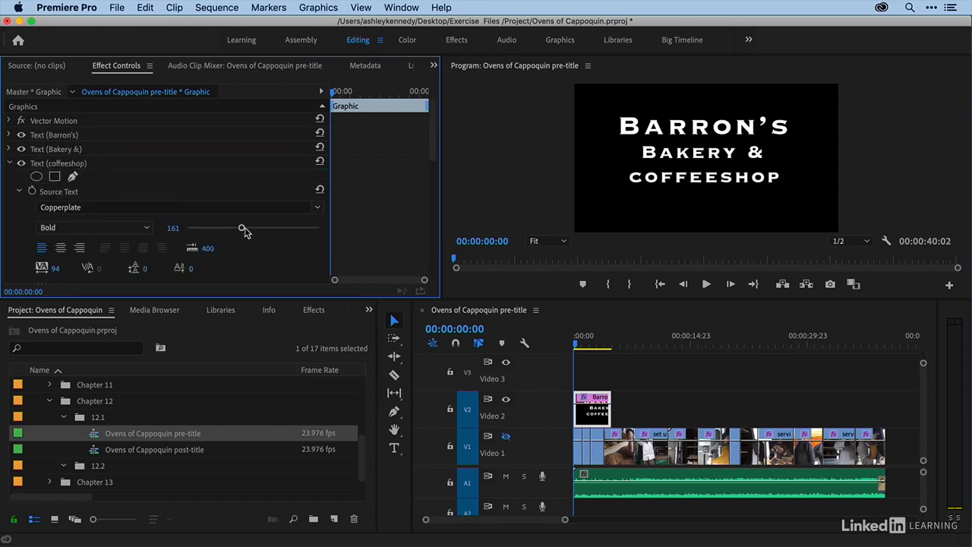
{"action": "left_click_drag", "start_coordinate": [243, 231], "coordinate": [254, 229]}
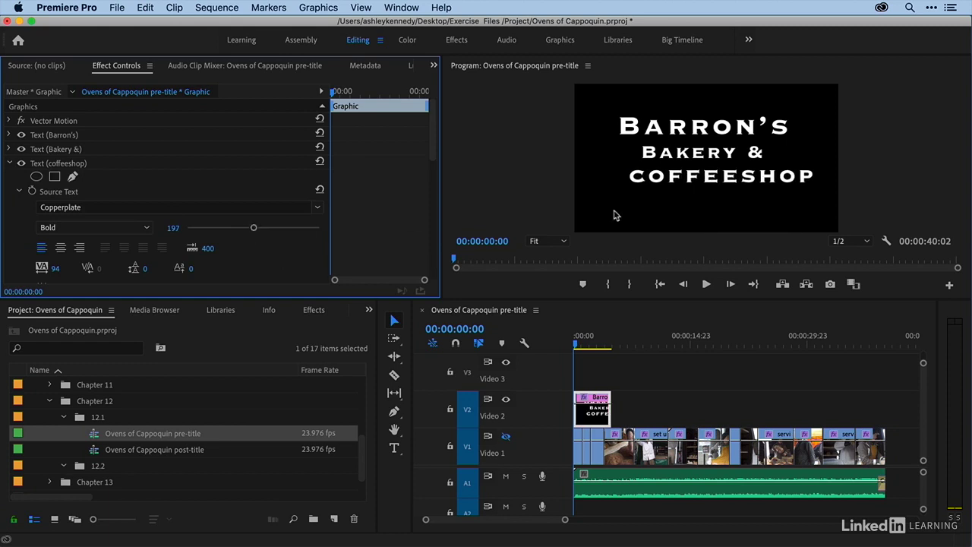
{"action": "left_click_drag", "start_coordinate": [737, 185], "coordinate": [690, 186]}
- Scale "coffeeshop" down slightly and align it with the lines above in the maximized Program monitor, then restore the workspace
{"action": "left_click", "coordinate": [543, 166]}
{"action": "key", "text": "grave"}
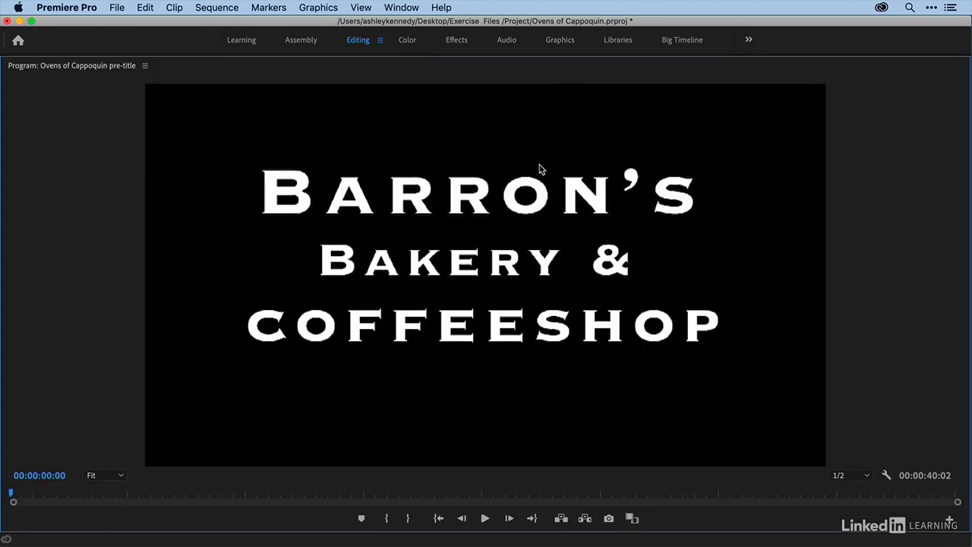
{"action": "left_click_drag", "start_coordinate": [510, 331], "coordinate": [507, 331]}
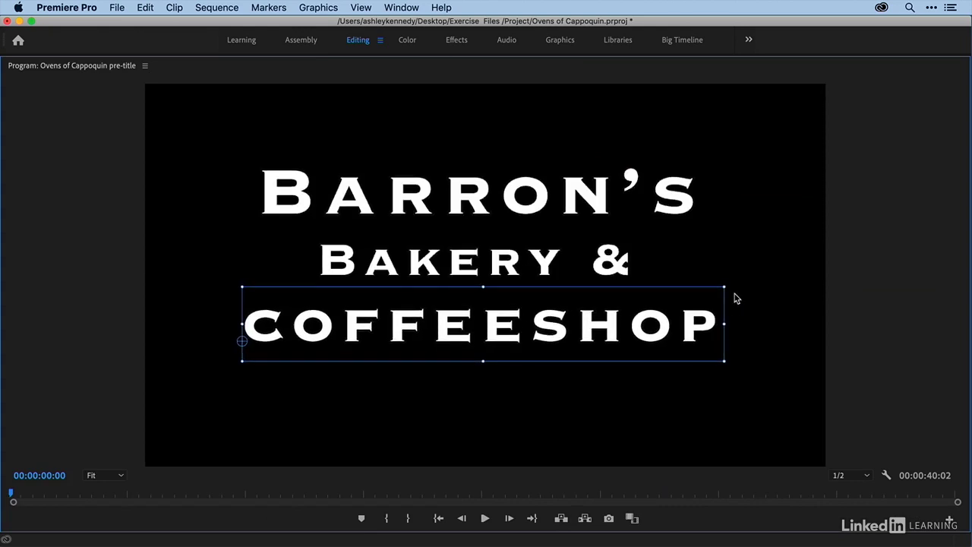
{"action": "left_click_drag", "start_coordinate": [726, 288], "coordinate": [712, 288]}
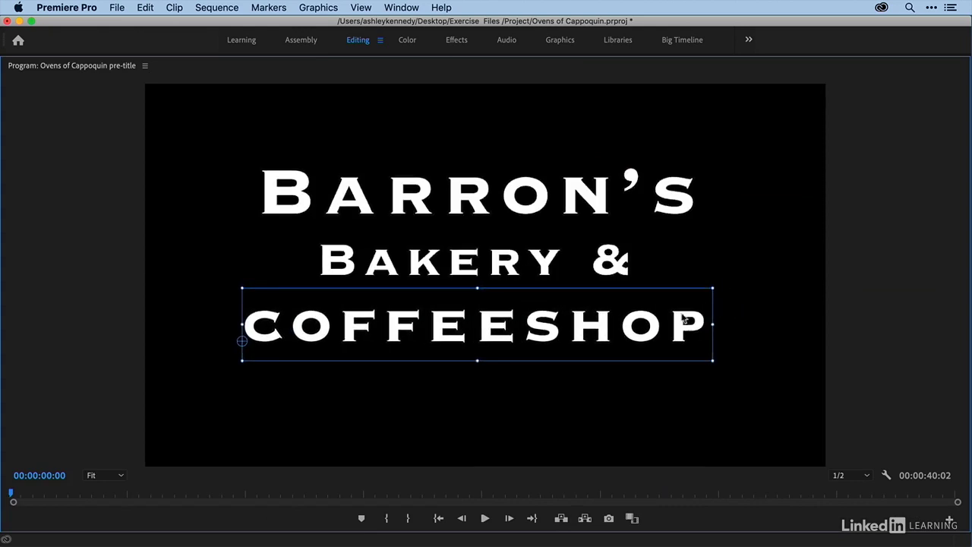
{"action": "left_click_drag", "start_coordinate": [632, 323], "coordinate": [636, 325]}
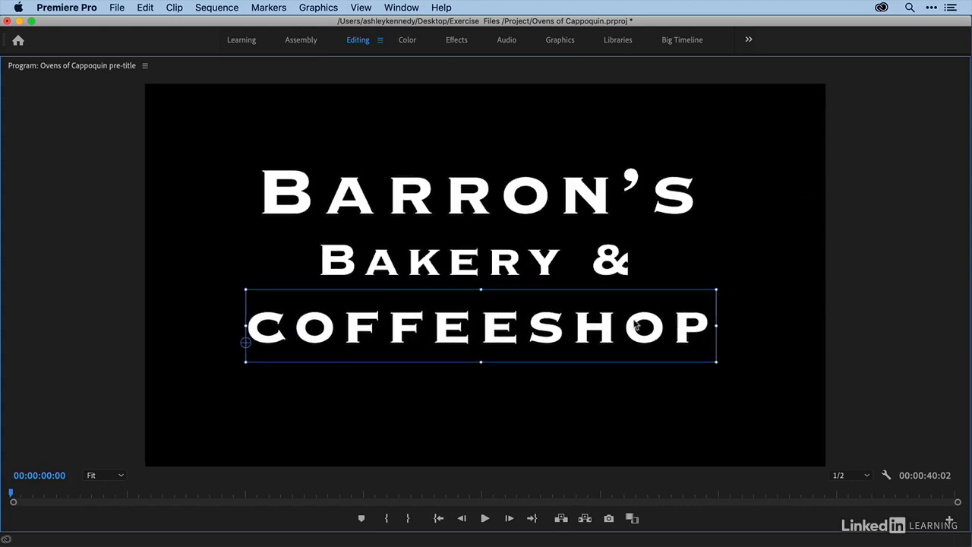
{"action": "left_click", "coordinate": [165, 296]}
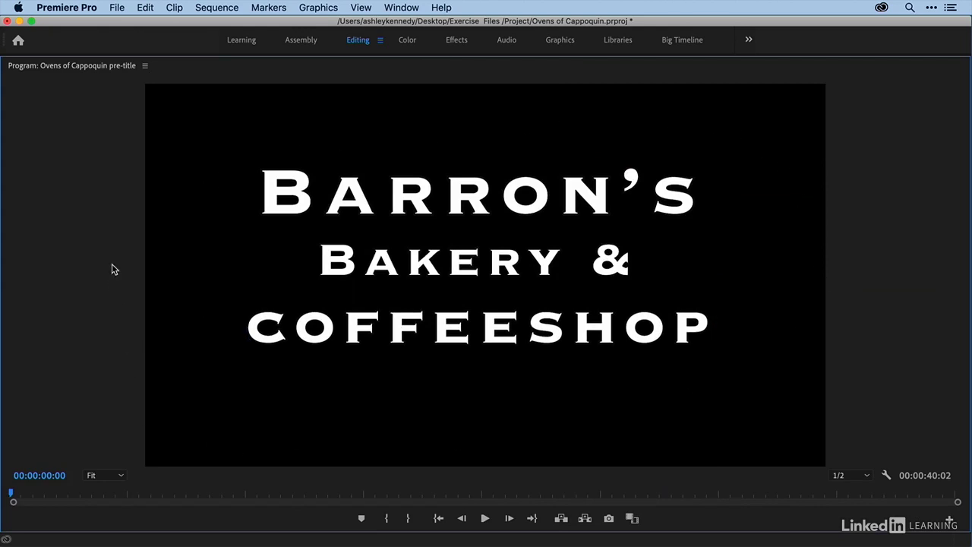
{"action": "key", "text": "grave"}
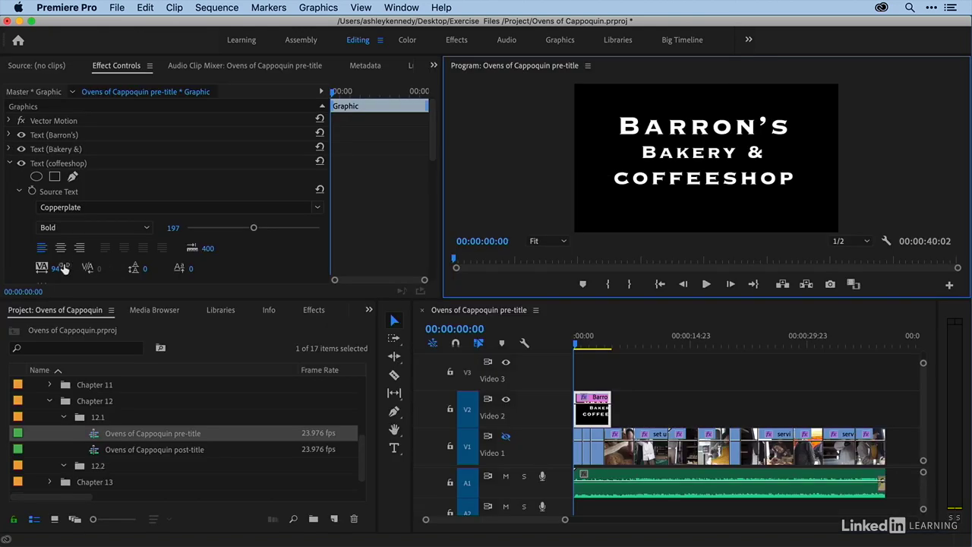
- Add an ellipse layer to the title graphic and stretch it into a wide oval enclosing all three text lines
{"action": "left_click", "coordinate": [595, 422]}
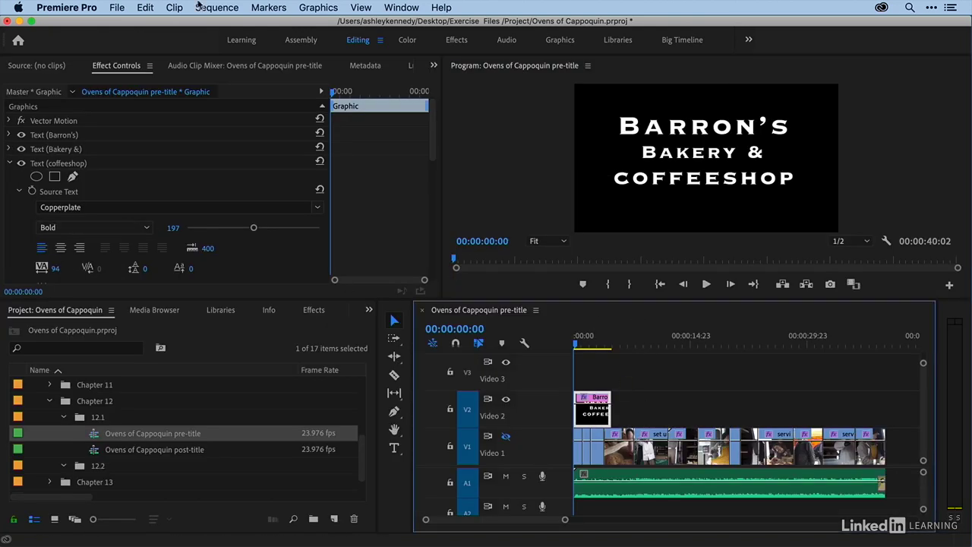
{"action": "left_click", "coordinate": [317, 8]}
{"action": "mouse_move", "coordinate": [324, 59]}
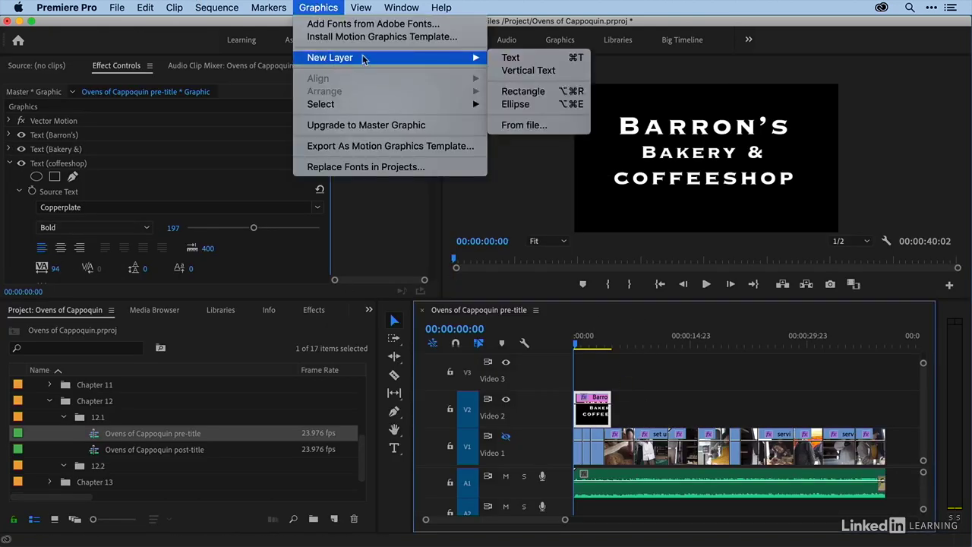
{"action": "left_click", "coordinate": [523, 110]}
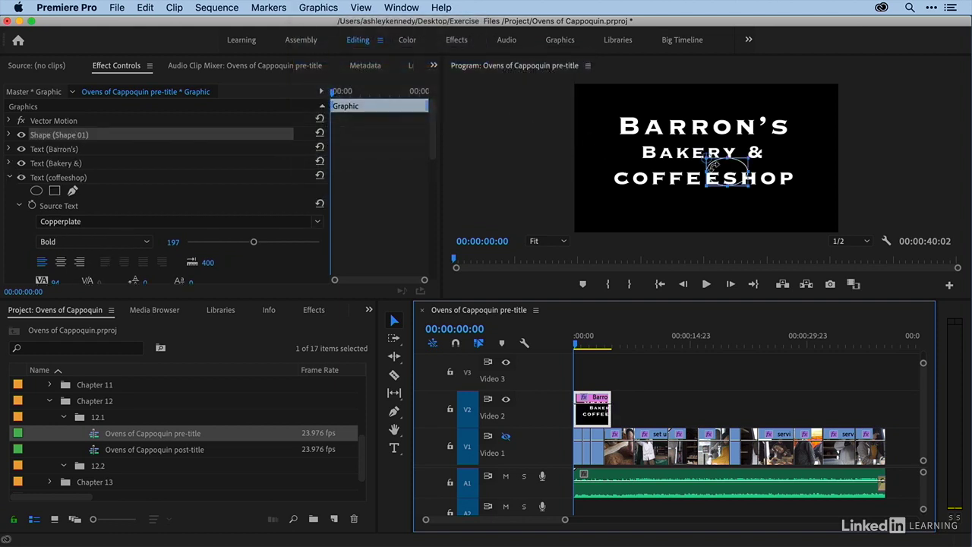
{"action": "left_click_drag", "start_coordinate": [751, 160], "coordinate": [888, 95]}
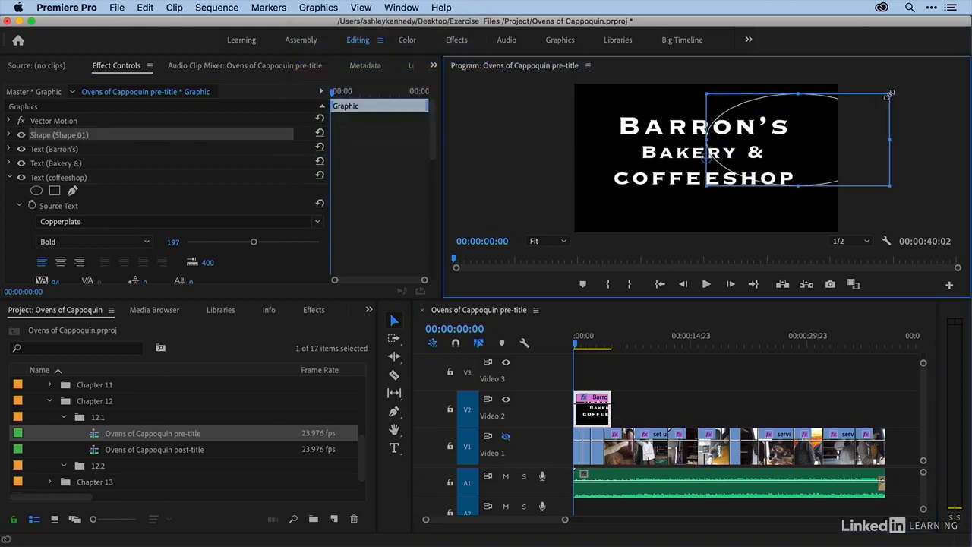
{"action": "left_click_drag", "start_coordinate": [703, 187], "coordinate": [618, 223]}
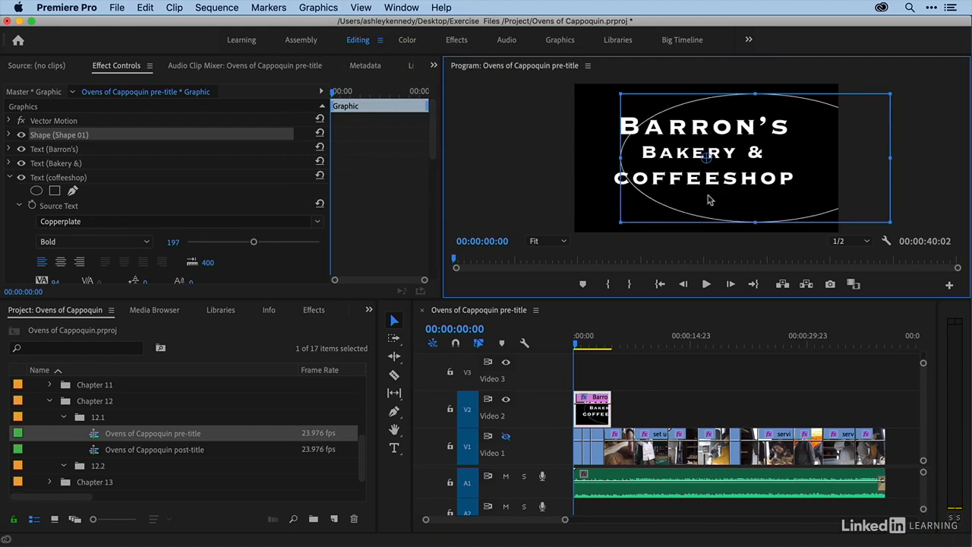
{"action": "left_click_drag", "start_coordinate": [682, 212], "coordinate": [633, 214]}
{"action": "left_click_drag", "start_coordinate": [575, 154], "coordinate": [582, 154]}
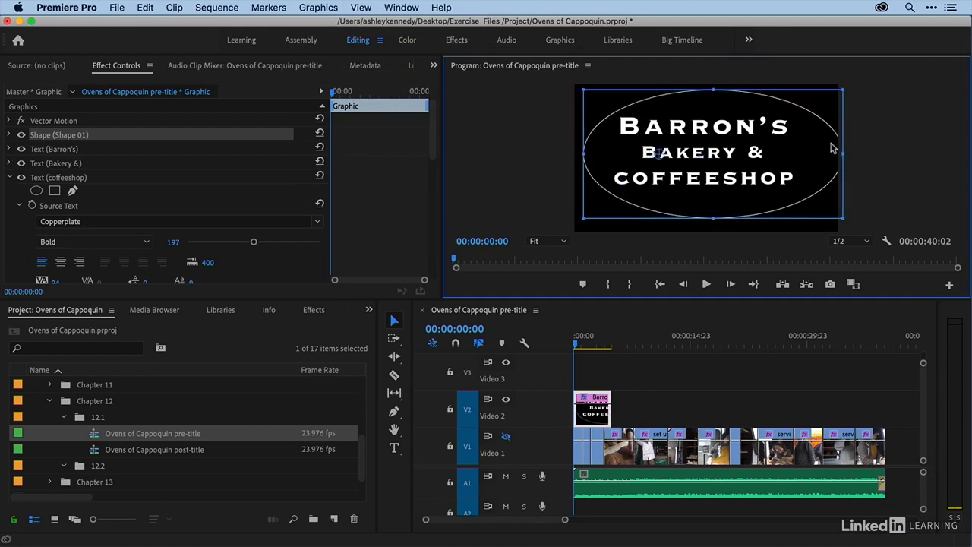
{"action": "left_click_drag", "start_coordinate": [840, 151], "coordinate": [826, 152]}
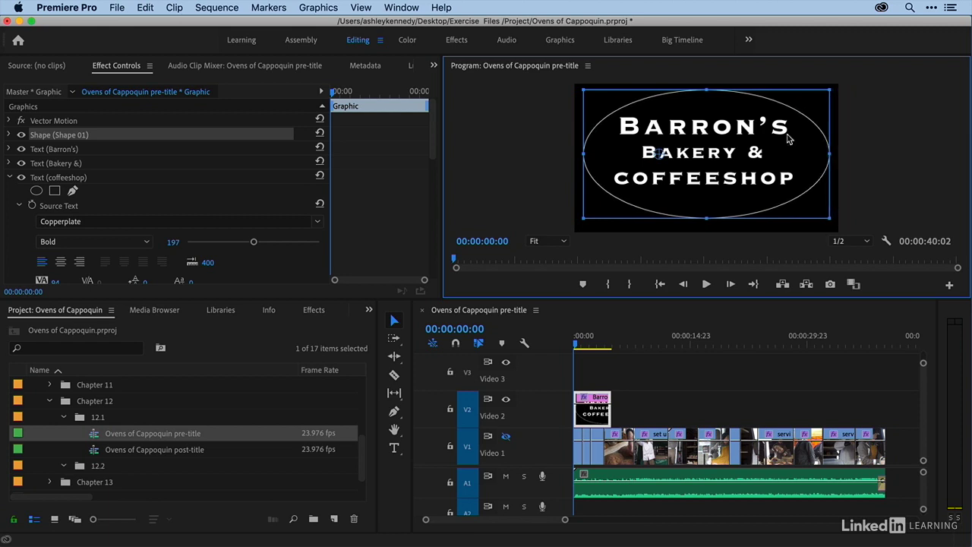
{"action": "left_click_drag", "start_coordinate": [742, 91], "coordinate": [742, 98]}
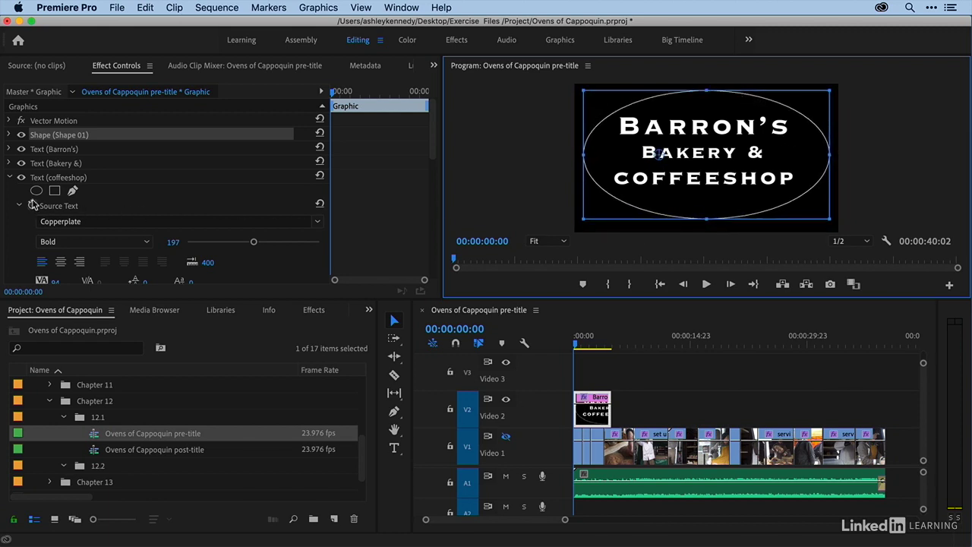
- Try a fill on the ellipse, turn it off again, and collapse the shape's properties
{"action": "left_click", "coordinate": [9, 135]}
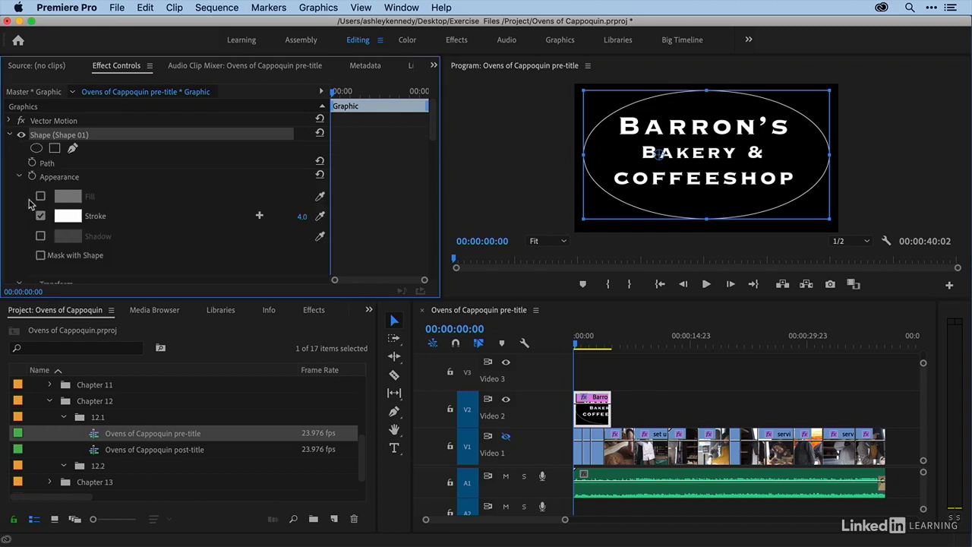
{"action": "left_click", "coordinate": [40, 197]}
{"action": "left_click", "coordinate": [41, 197]}
{"action": "left_click", "coordinate": [9, 137]}
- Shift the ellipse slightly down in the frame, move the three text layers together to centre them inside it, and deselect
{"action": "left_click_drag", "start_coordinate": [612, 184], "coordinate": [613, 199]}
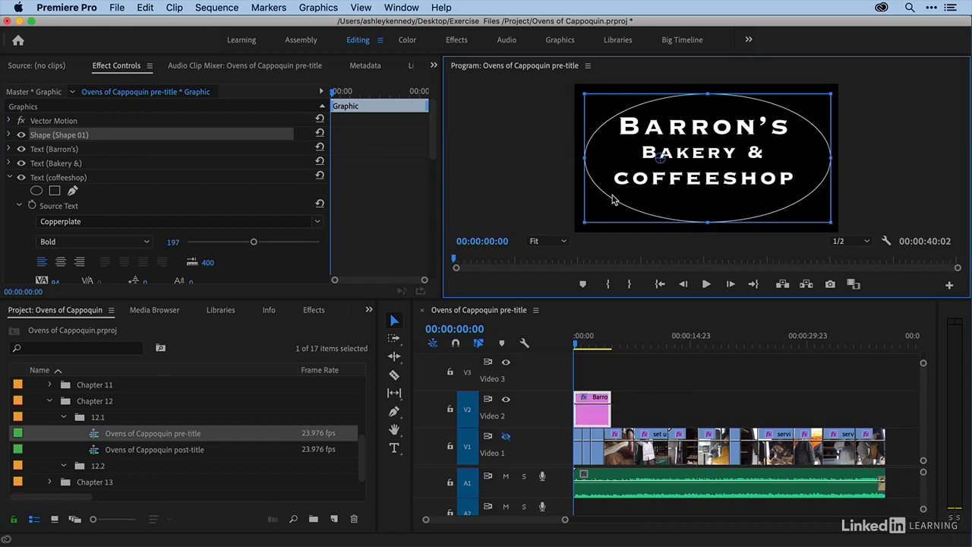
{"action": "left_click", "coordinate": [53, 152]}
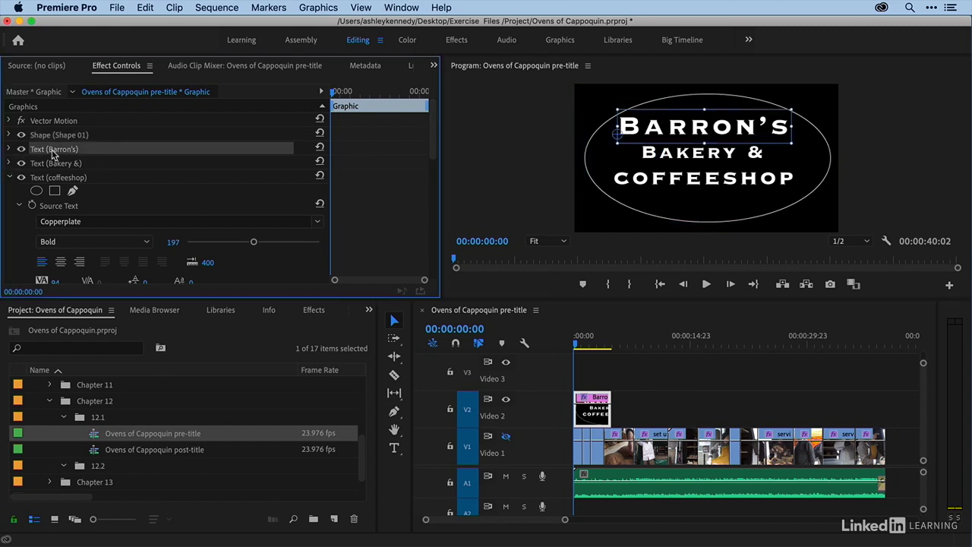
{"action": "left_click", "coordinate": [61, 164], "text": "shift"}
{"action": "left_click", "coordinate": [65, 179], "text": "shift"}
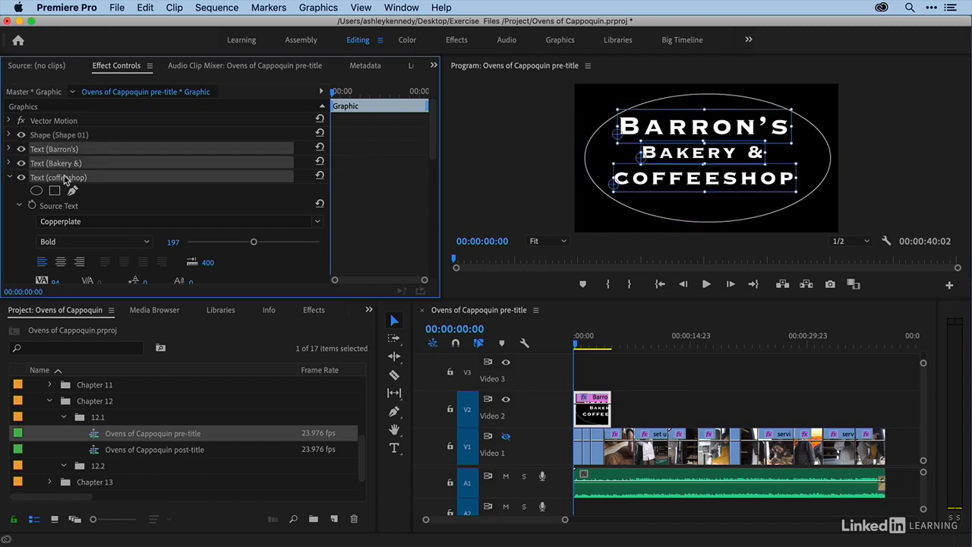
{"action": "left_click_drag", "start_coordinate": [680, 129], "coordinate": [681, 135]}
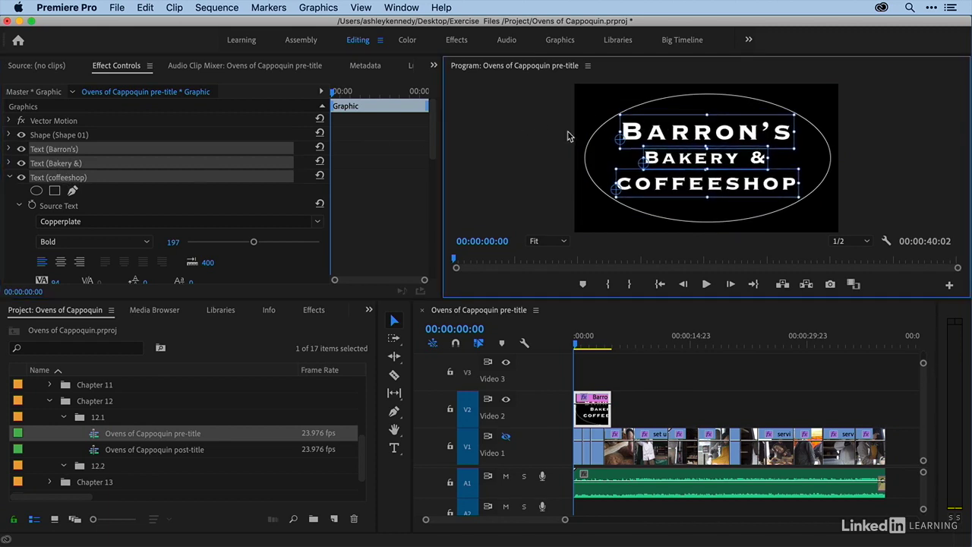
{"action": "left_click", "coordinate": [521, 138]}
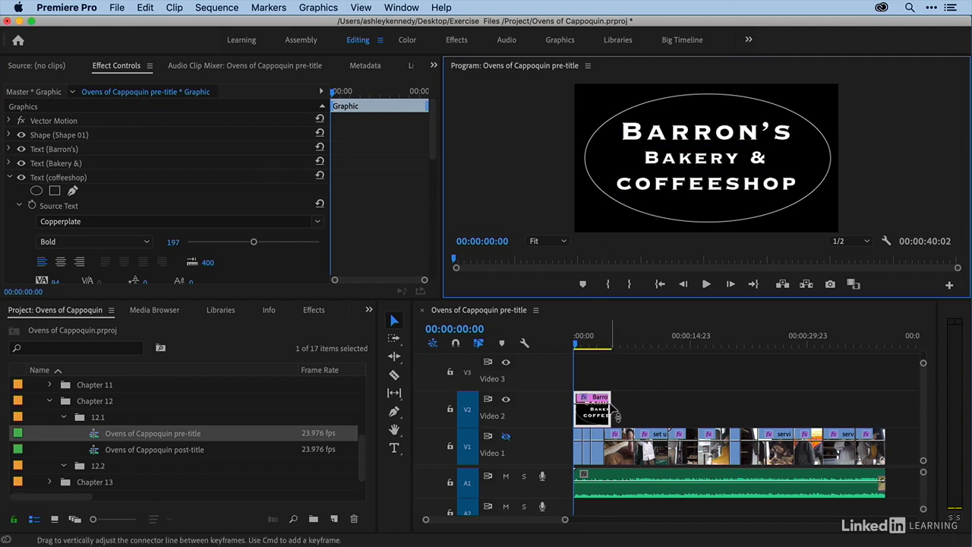
- Turn the Video 1 track's output back on and play the title over the footage from the sequence start
{"action": "left_click", "coordinate": [549, 335]}
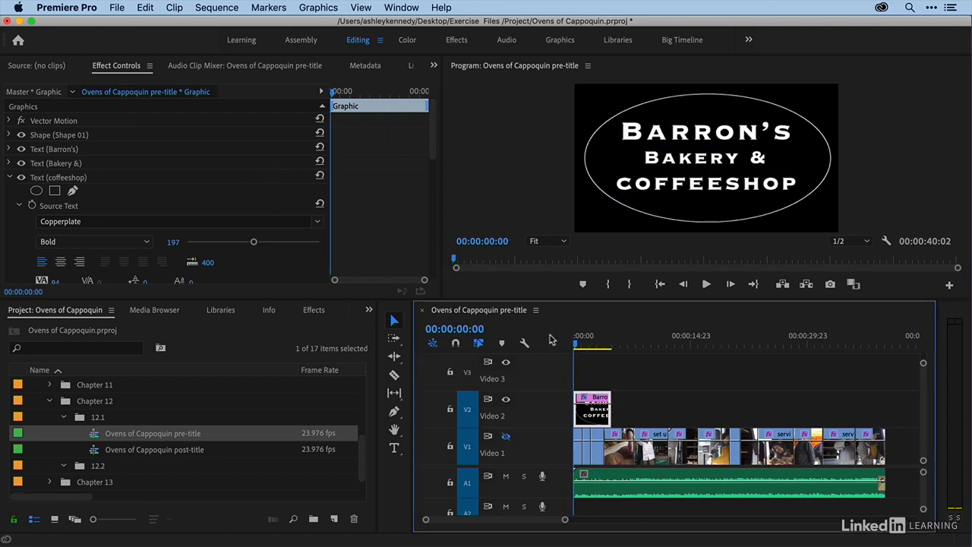
{"action": "left_click", "coordinate": [505, 435]}
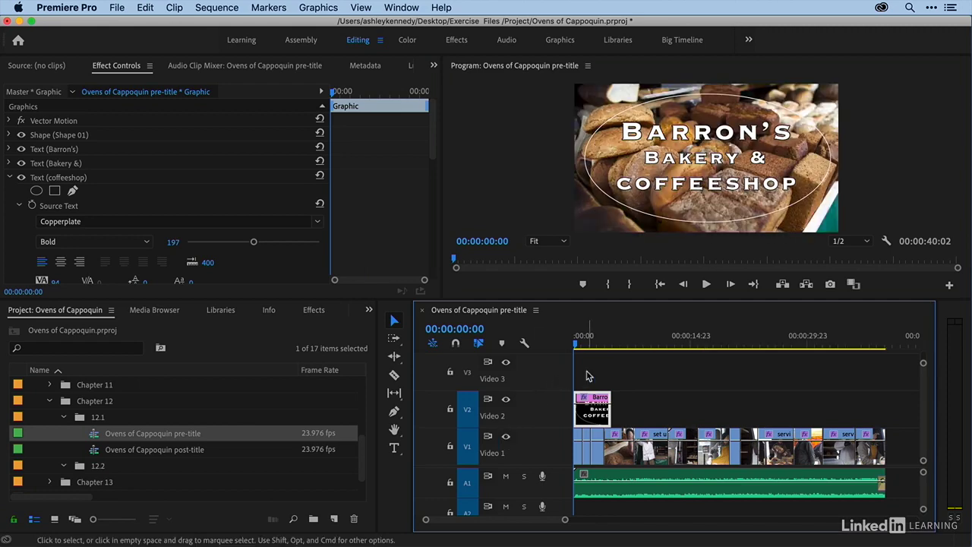
{"action": "key", "text": "space"}
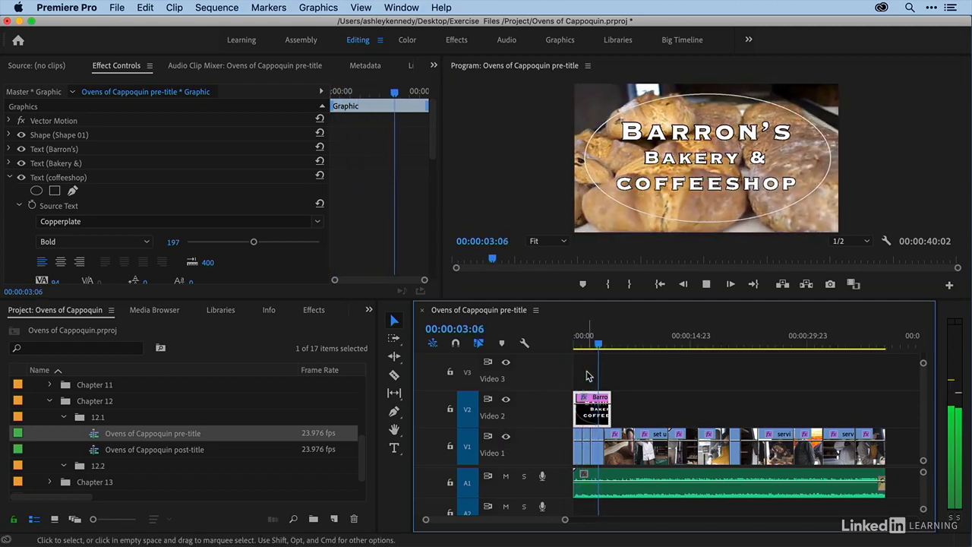
{"action": "key", "text": "space"}
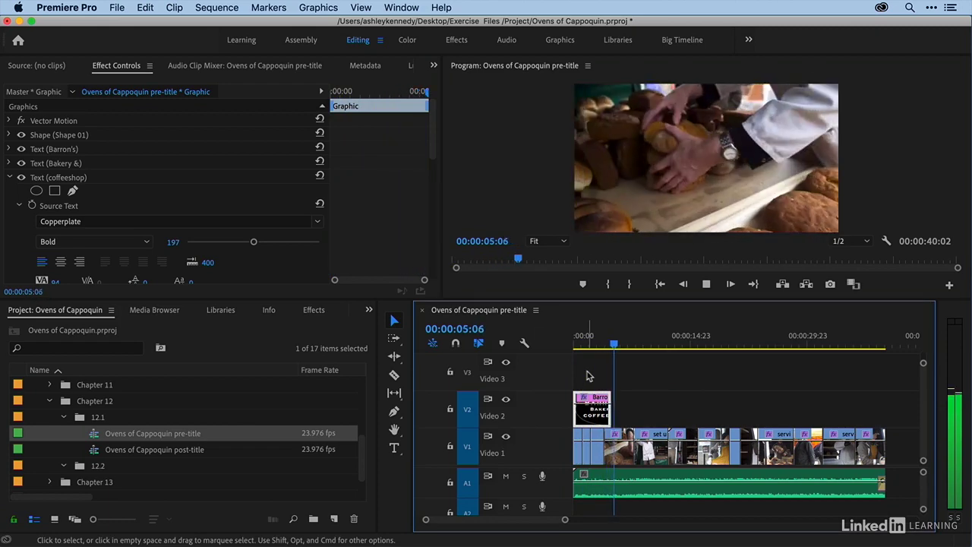
- Trim the end of the title clip on Video 2 back to the cut where the bread-organizing clip starts on Video 1
{"action": "left_click_drag", "start_coordinate": [596, 345], "coordinate": [604, 345]}
{"action": "key", "text": "="}
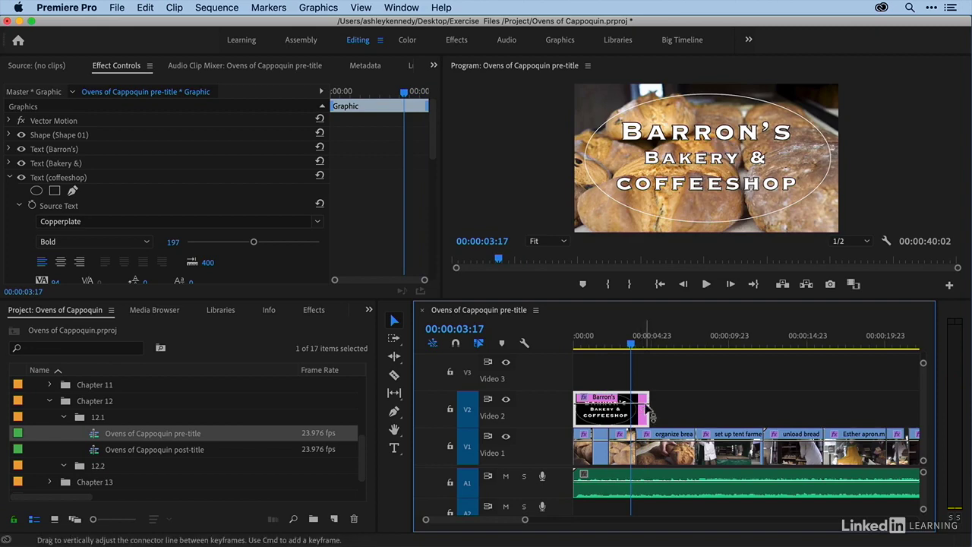
{"action": "mouse_move", "coordinate": [643, 410]}
{"action": "left_mouse_down"}
{"action": "mouse_move", "coordinate": [626, 410]}
{"action": "mouse_move", "coordinate": [635, 410]}
{"action": "left_mouse_up"}
- Play the trimmed title from the sequence start and return the playhead to 00:00:00:00
{"action": "left_click_drag", "start_coordinate": [608, 337], "coordinate": [569, 336]}
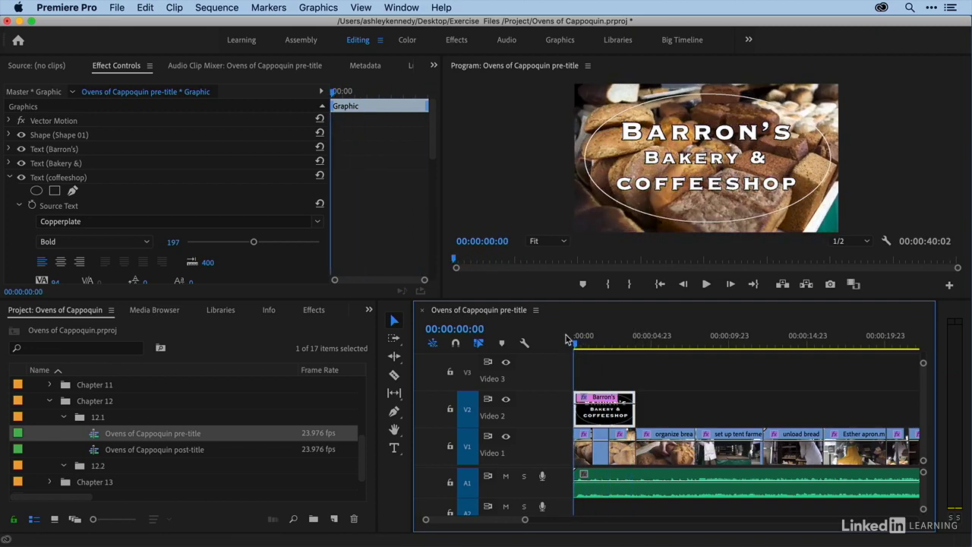
{"action": "key", "text": "space"}
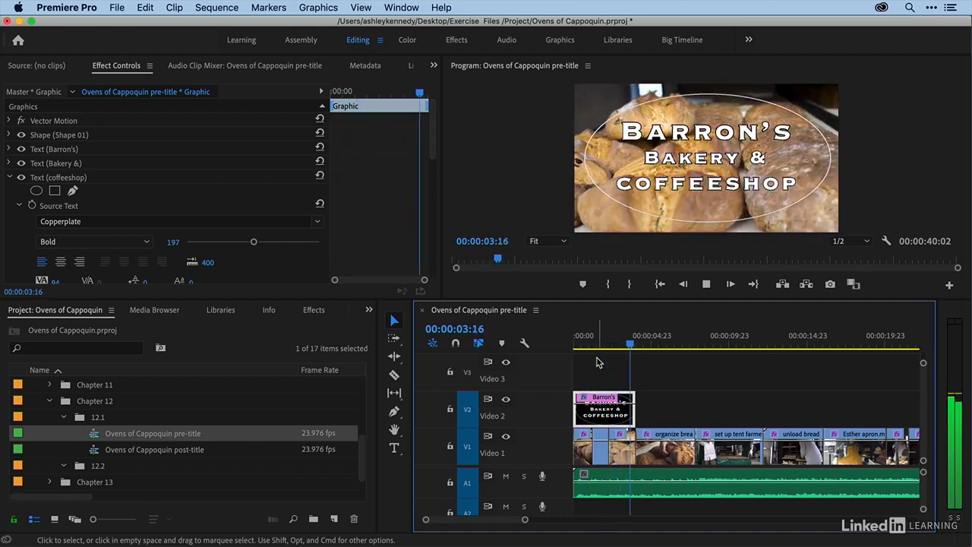
{"action": "key", "text": "space"}
{"action": "left_click_drag", "start_coordinate": [603, 336], "coordinate": [545, 339]}
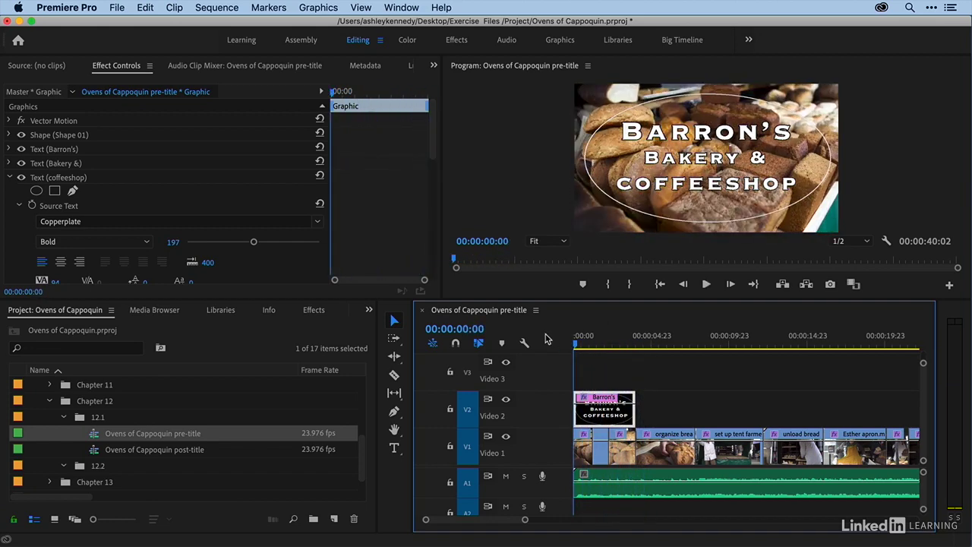